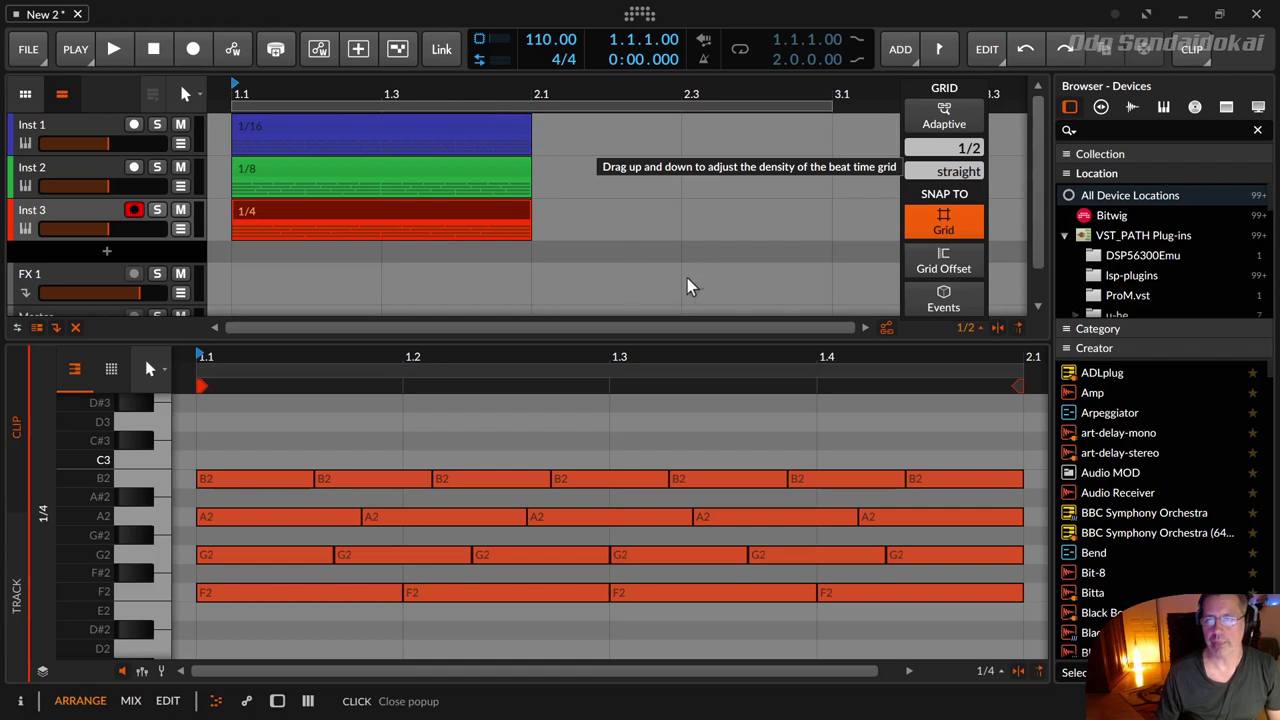
# Set the arranger's beat grid to 1/16 with straight subdivisions and close the grid settings
pyautogui.moveTo(944, 148); pyautogui.dragTo(944, 178)
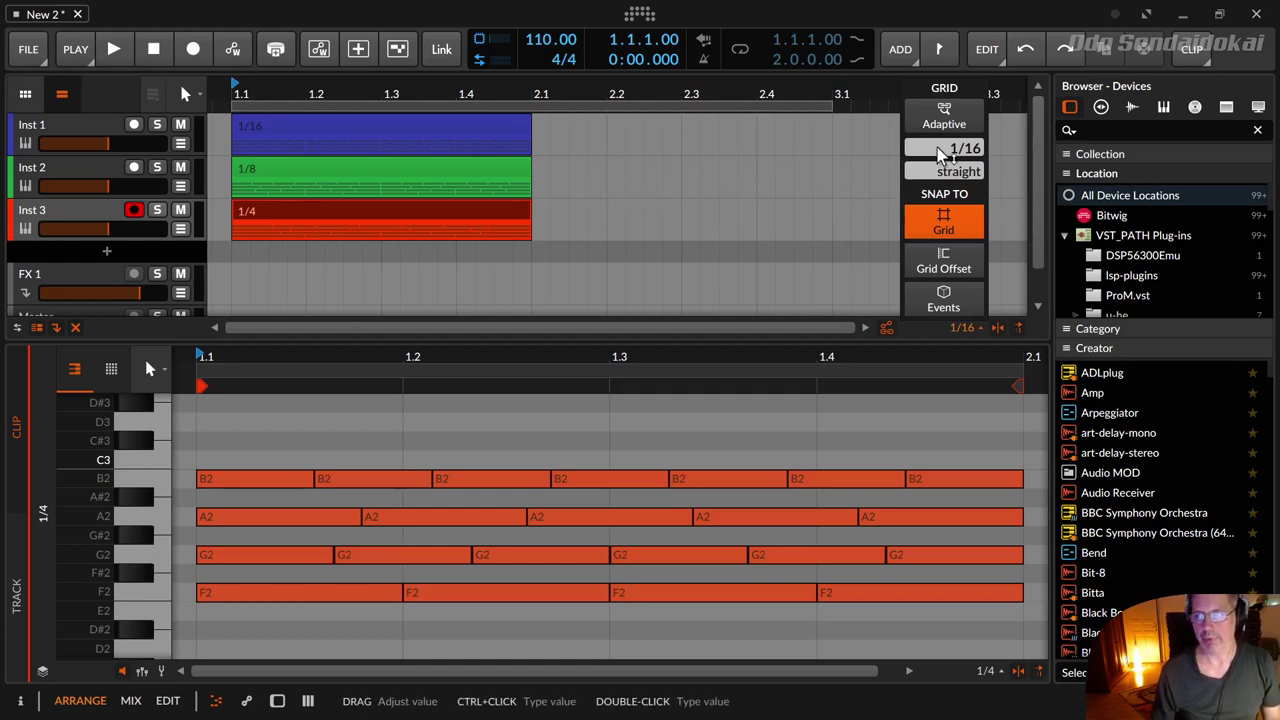
pyautogui.moveTo(940, 152); pyautogui.dragTo(940, 172)
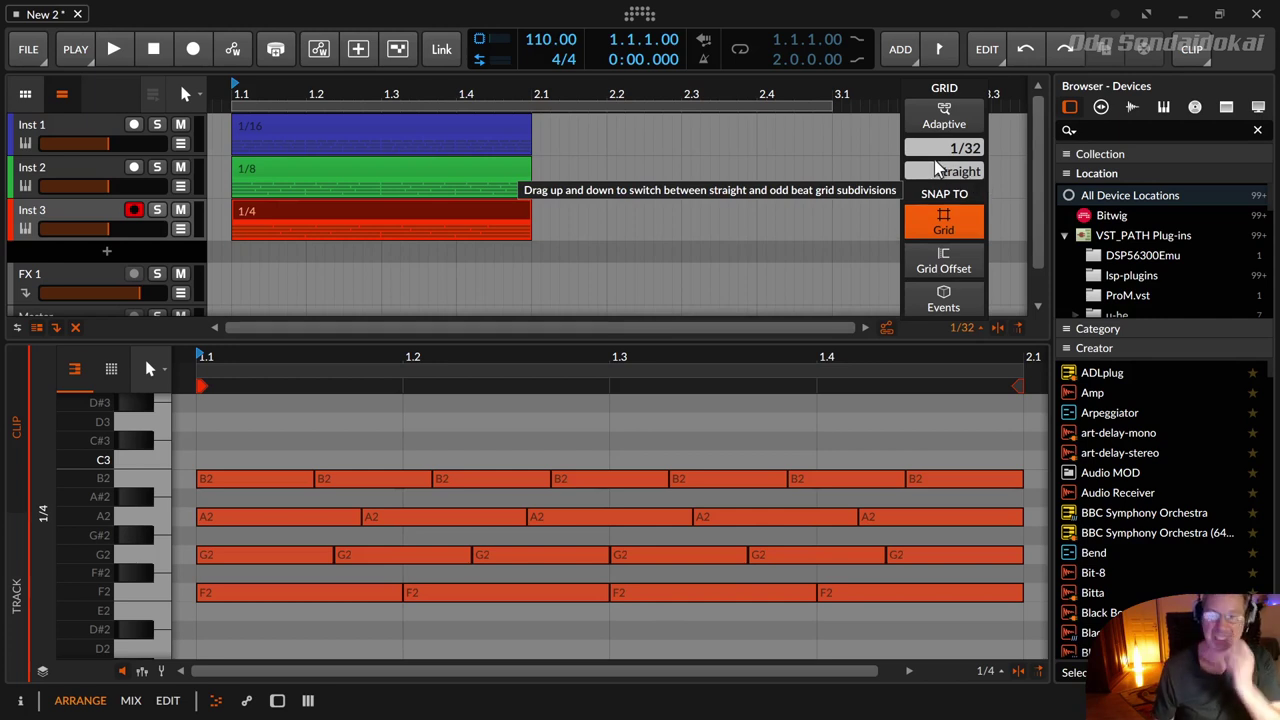
pyautogui.moveTo(956, 152); pyautogui.dragTo(960, 150)
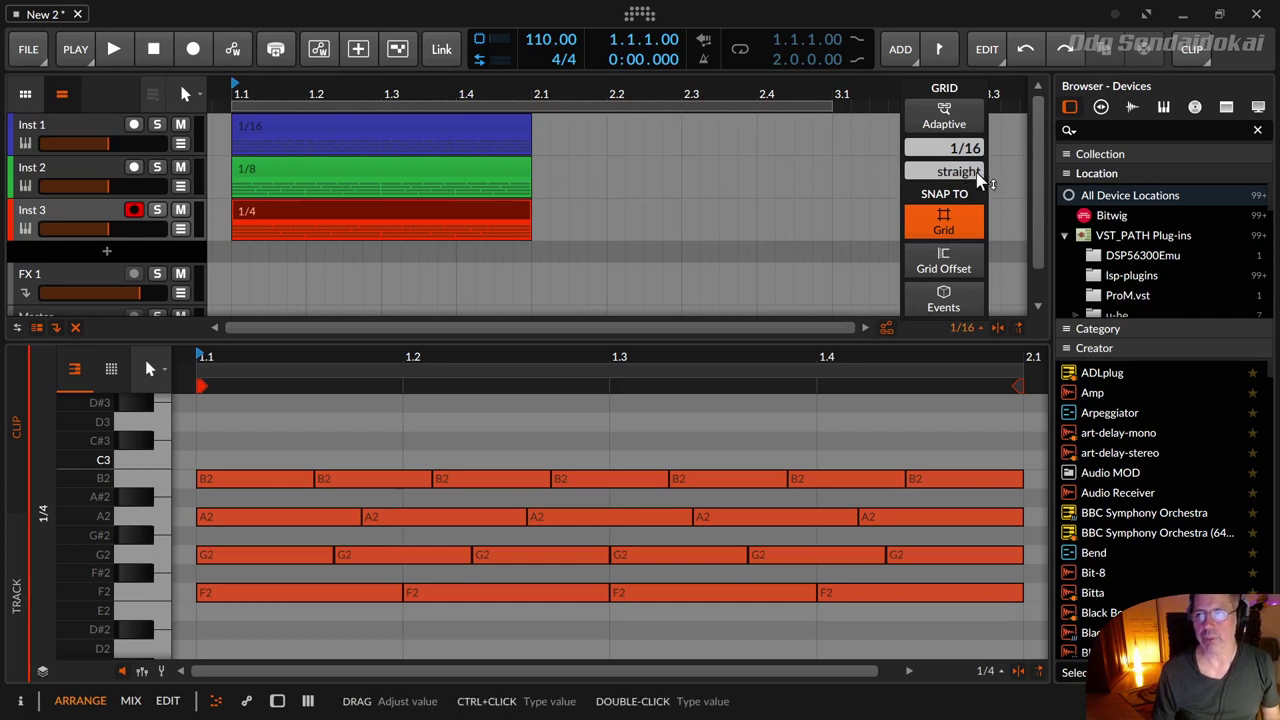
pyautogui.moveTo(978, 180)
pyautogui.mouseDown()
pyautogui.moveTo(978, 162)
pyautogui.moveTo(980, 192)
pyautogui.mouseUp()
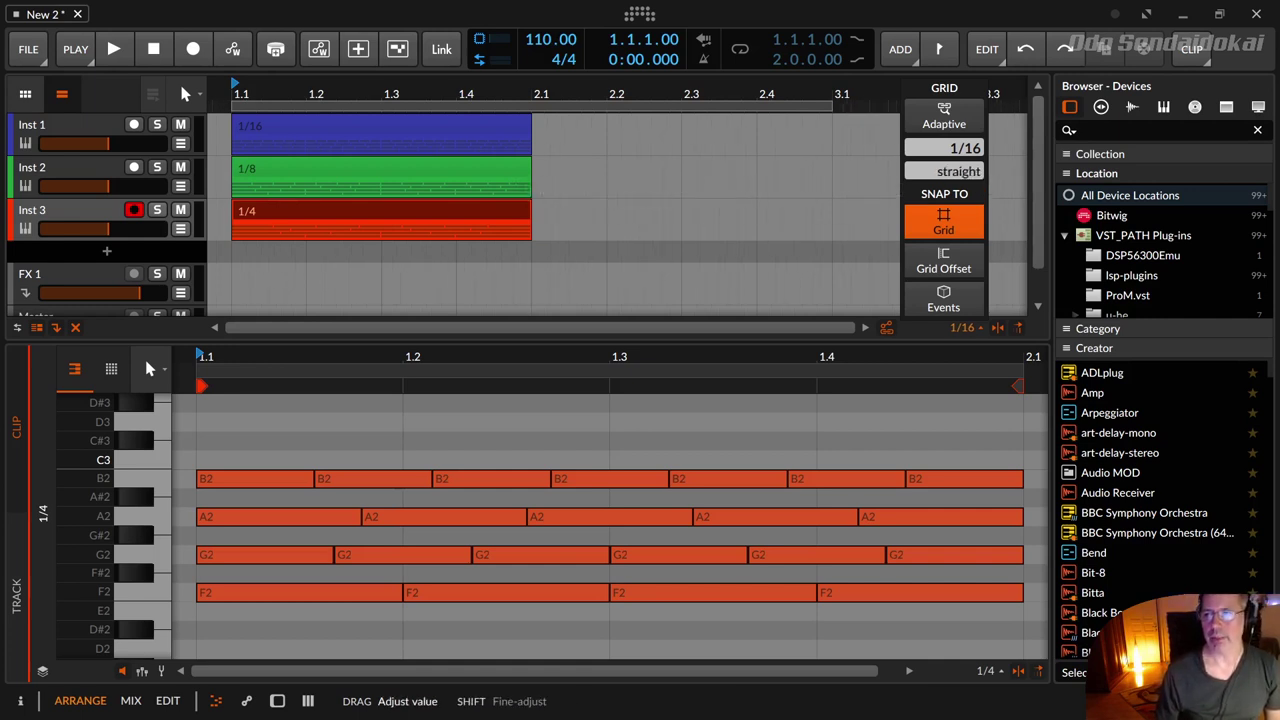
pyautogui.click(825, 355)
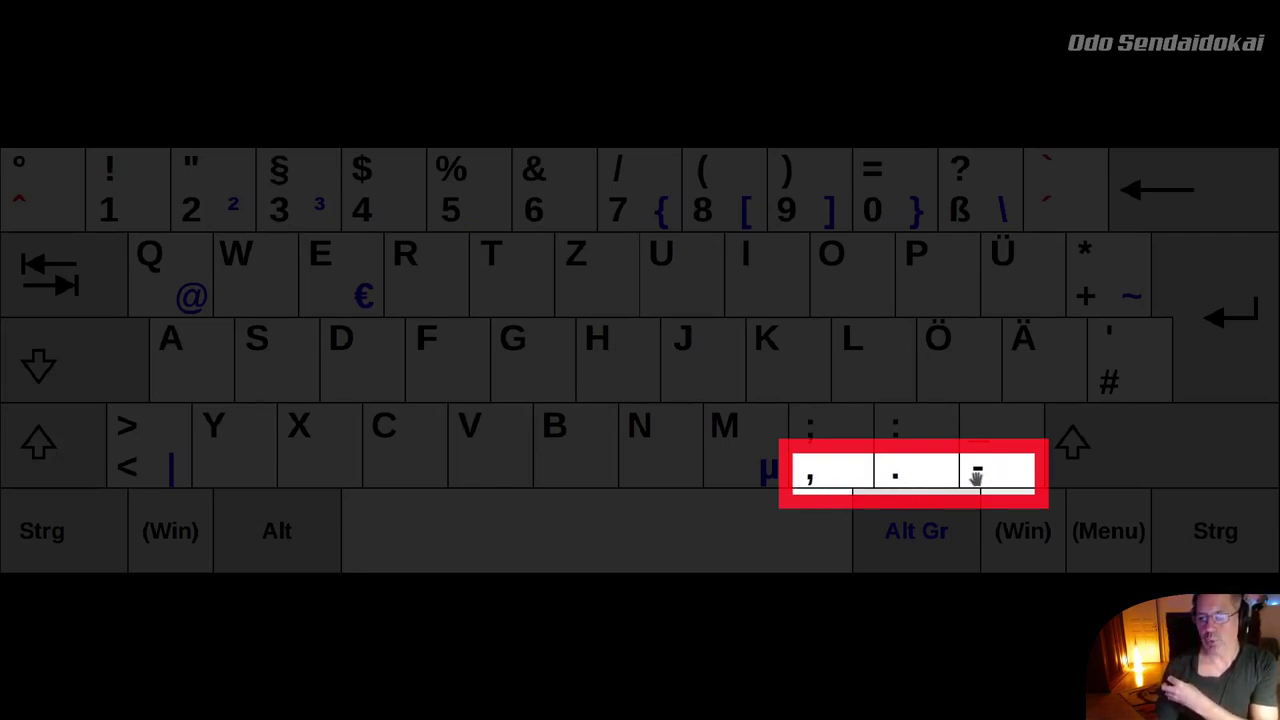
pyautogui.hotkey('alt', 'Tab')
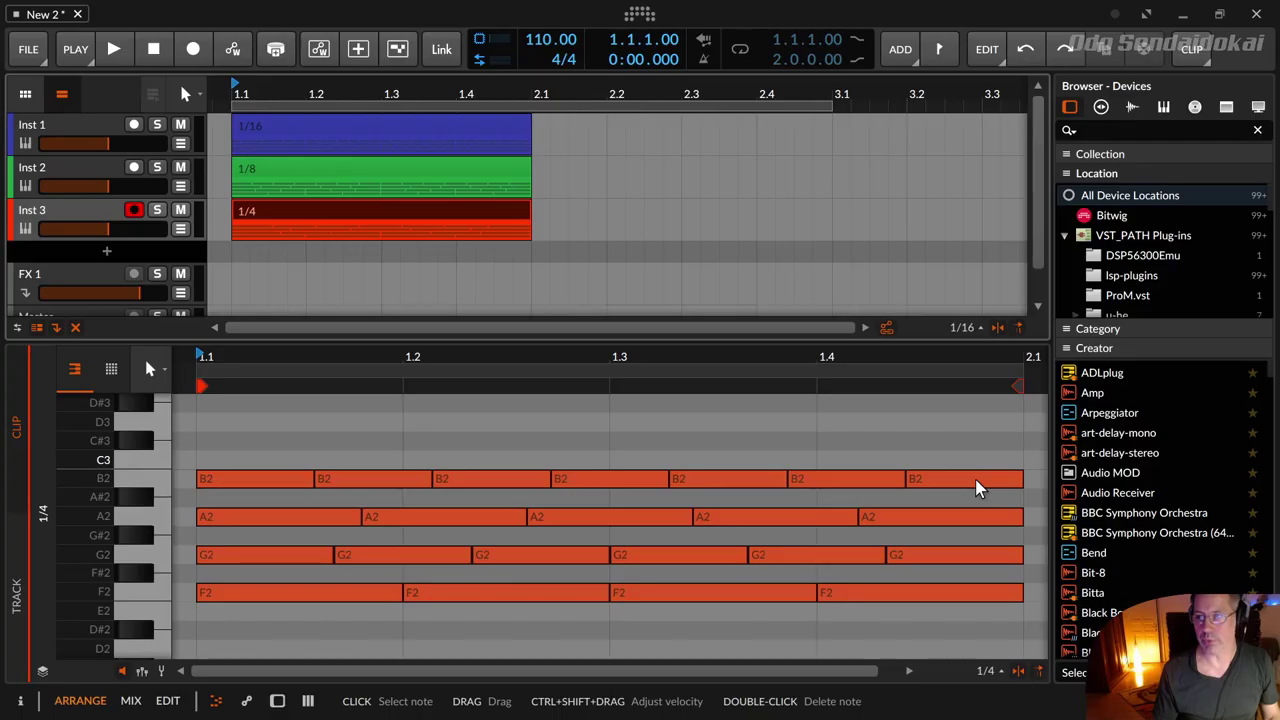
# Set the playback start to 2.4.2 on the Inst 2 track and refine the arranger grid to 1/256
pyautogui.click(786, 266)
pyautogui.click(776, 168)
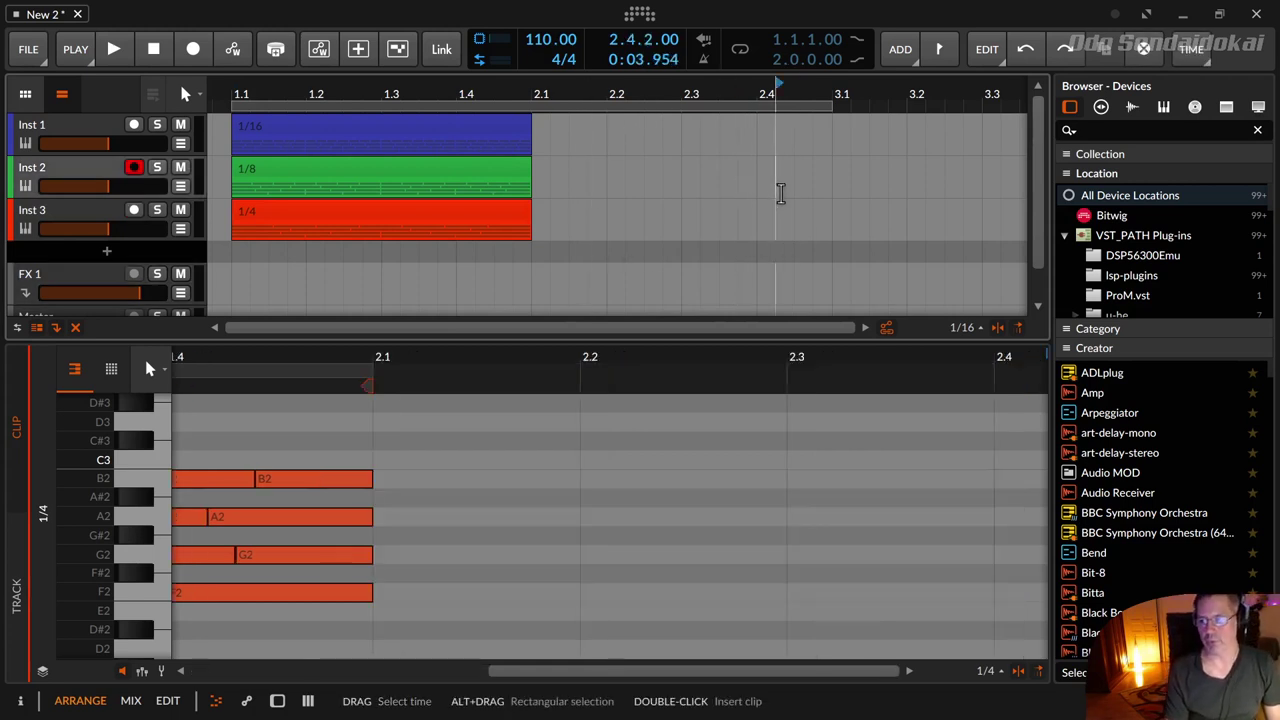
pyautogui.press('.')
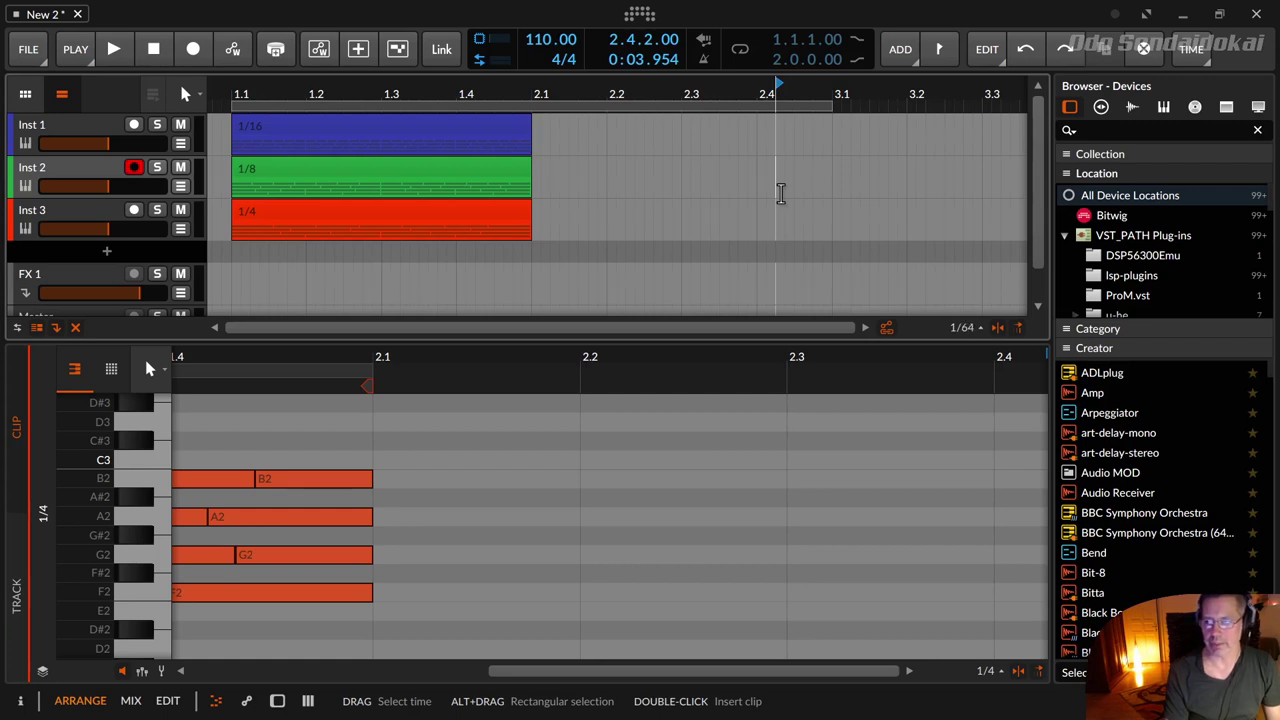
pyautogui.press('.')
pyautogui.press('.')
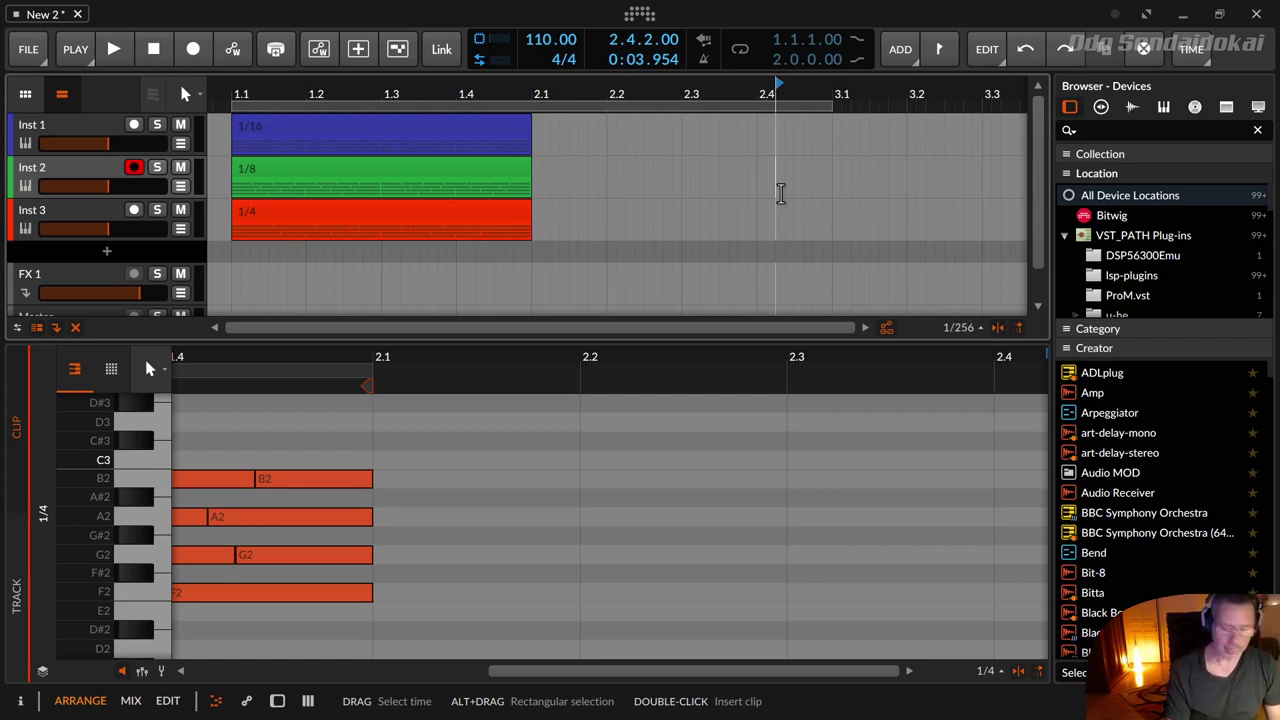
# Coarsen the arranger grid to 2/1
pyautogui.press(',')
pyautogui.press(',')
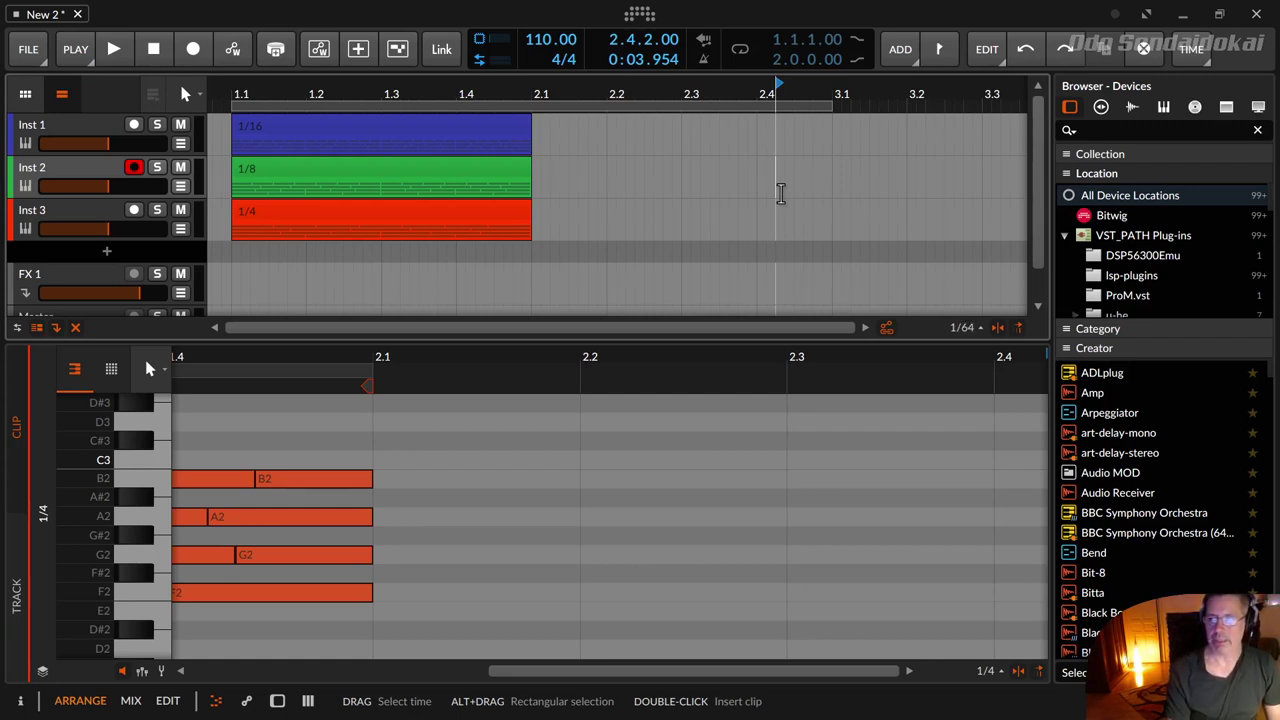
pyautogui.press(',')
pyautogui.press(',')
pyautogui.press(',')
pyautogui.press(',')
pyautogui.press(',')
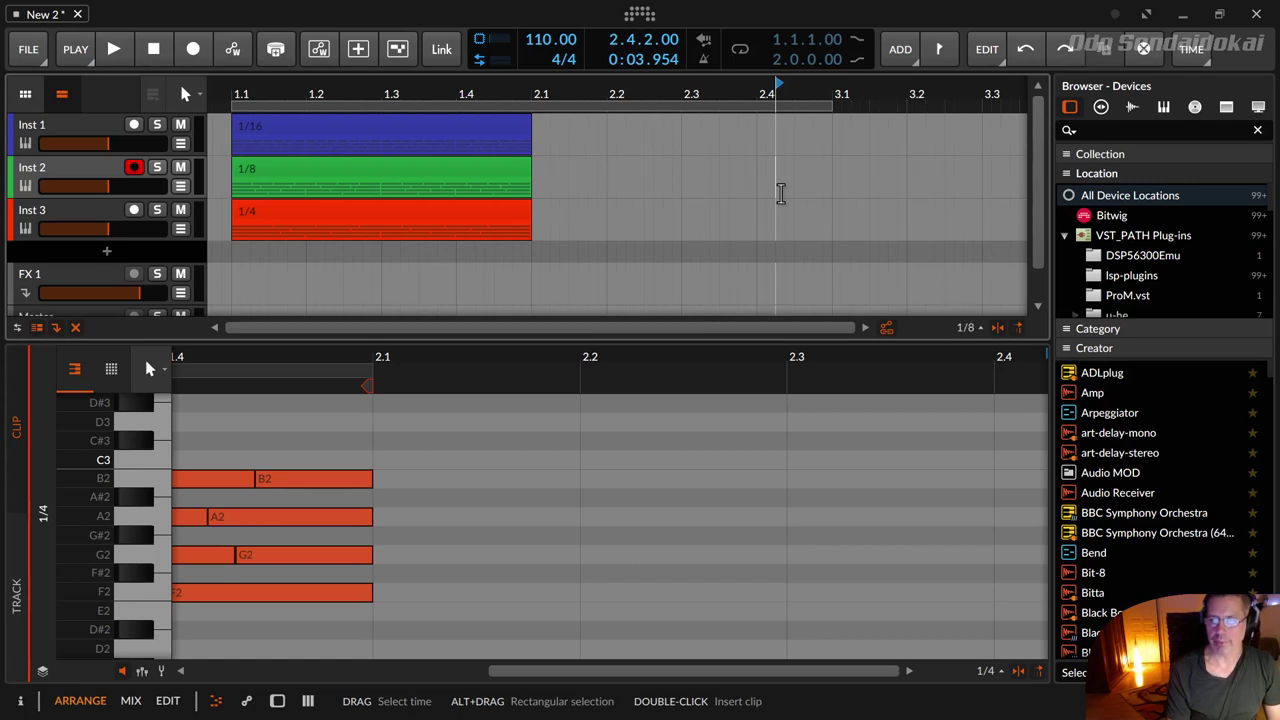
pyautogui.press(',')
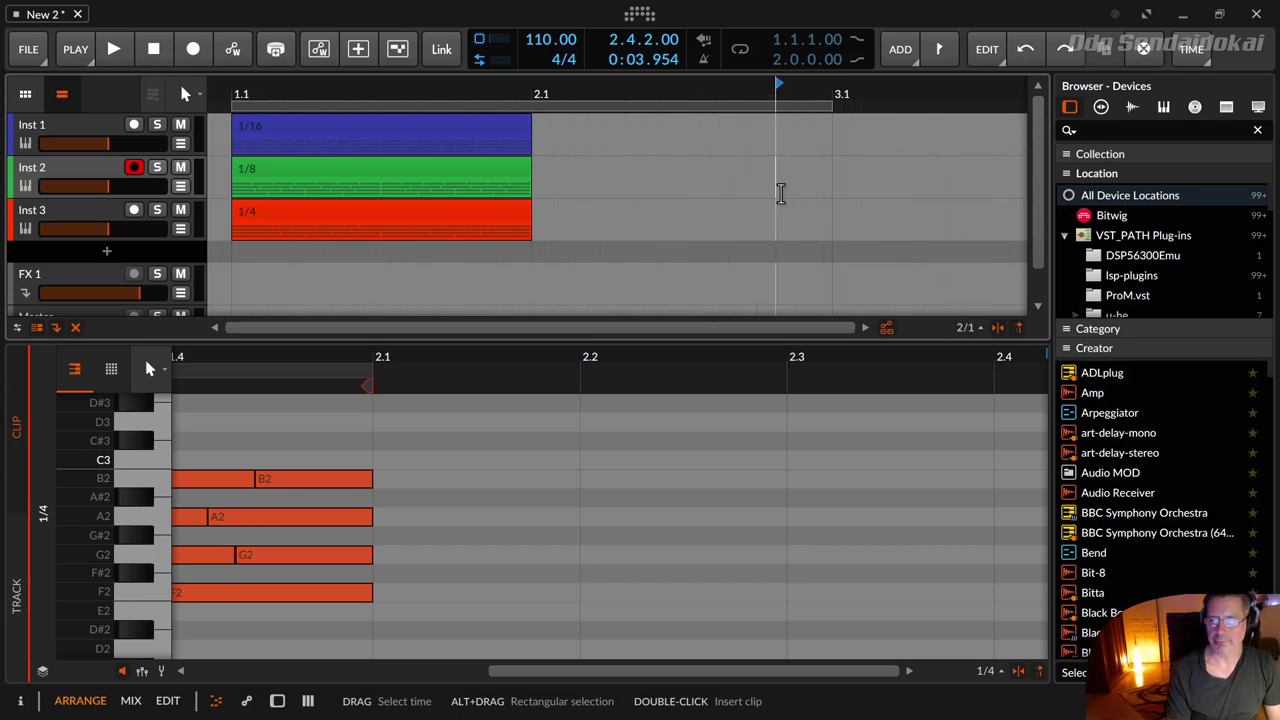
# Refine the arranger grid from the coarse setting to 1/16
pyautogui.press('.')
pyautogui.press('.')
pyautogui.press('.')
pyautogui.press('.')
pyautogui.press('.')
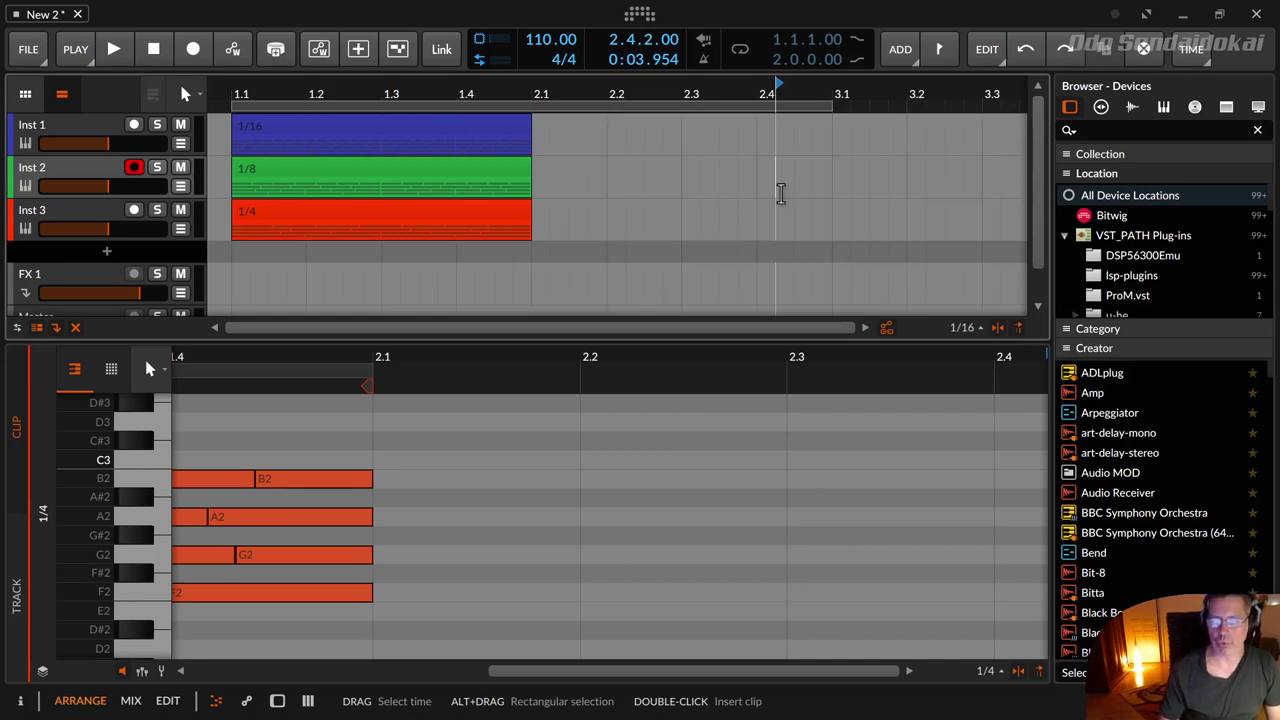
# Compare the arranger's grid lines at different timeline zoom levels using divisions such as 1/128, 1/64 and 1/32
pyautogui.moveTo(701, 96); pyautogui.dragTo(665, 256)
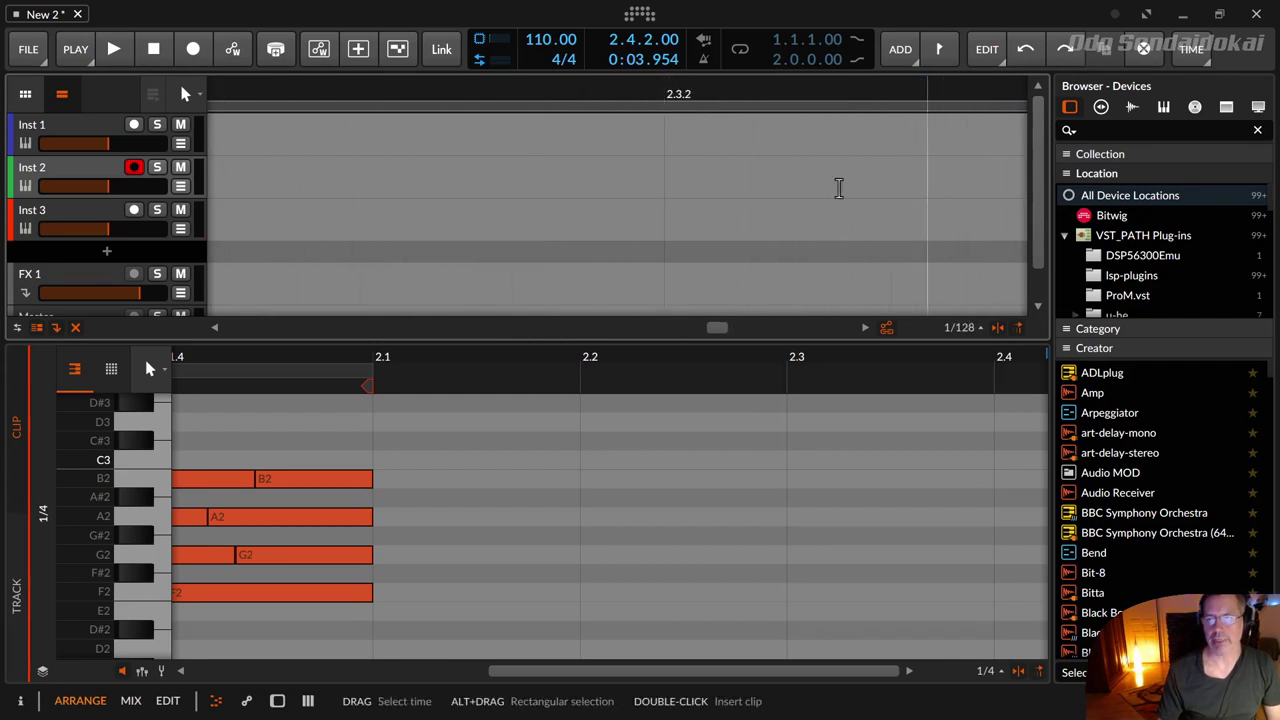
pyautogui.moveTo(662, 93); pyautogui.dragTo(837, 87)
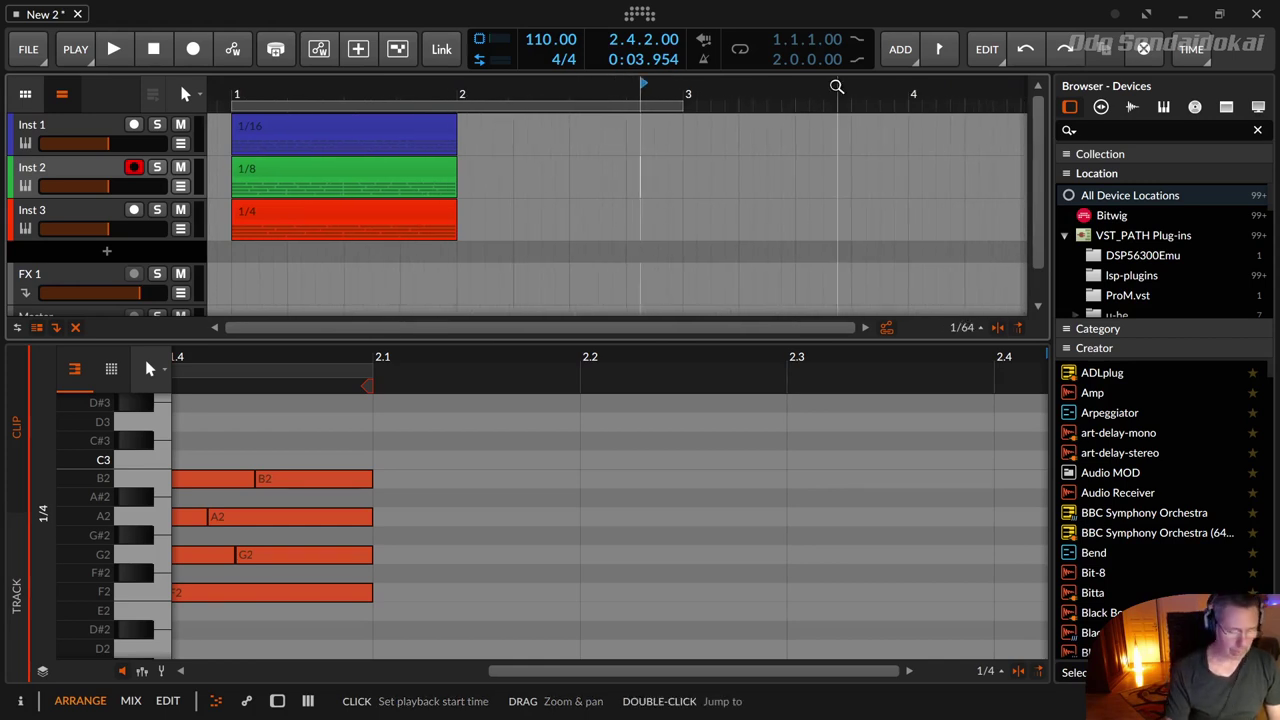
pyautogui.press('.')
pyautogui.press(',')
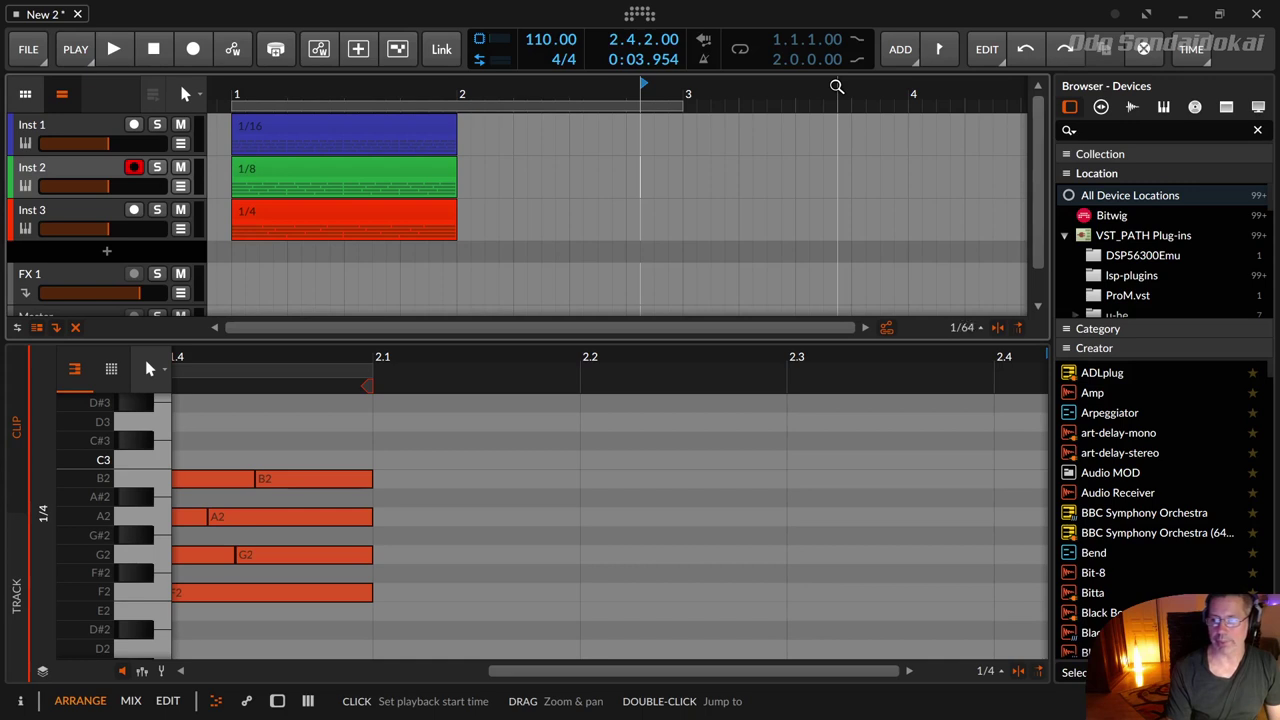
pyautogui.moveTo(837, 87); pyautogui.dragTo(811, 88)
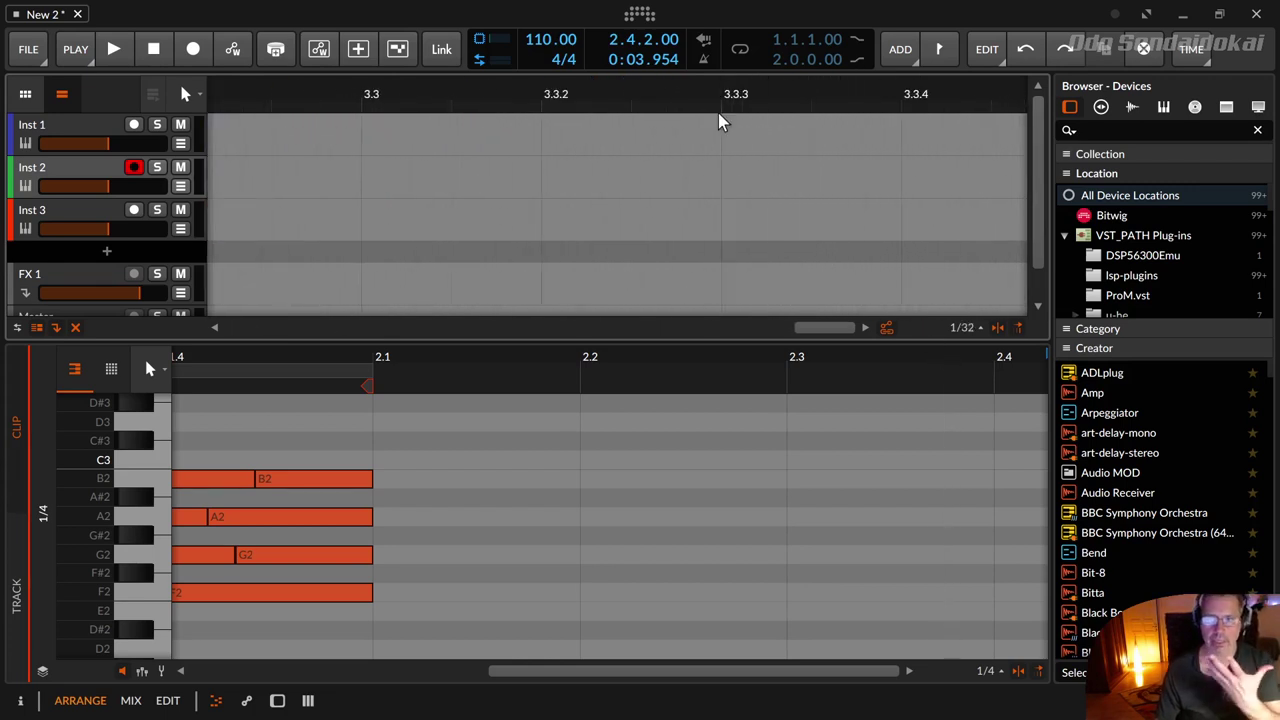
pyautogui.moveTo(697, 93); pyautogui.dragTo(764, 88)
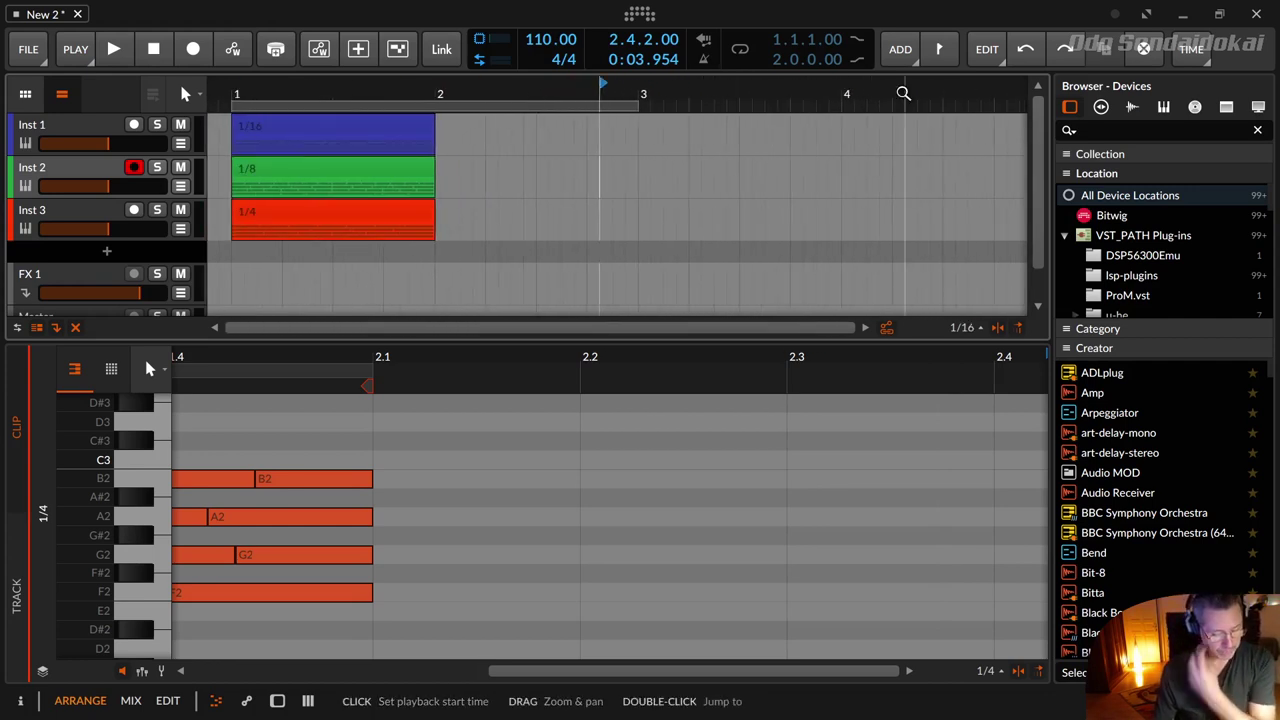
# Set the playback start to 4.2.4 on the Inst 3 track and refine the arranger grid to 1/8192
pyautogui.click(933, 237)
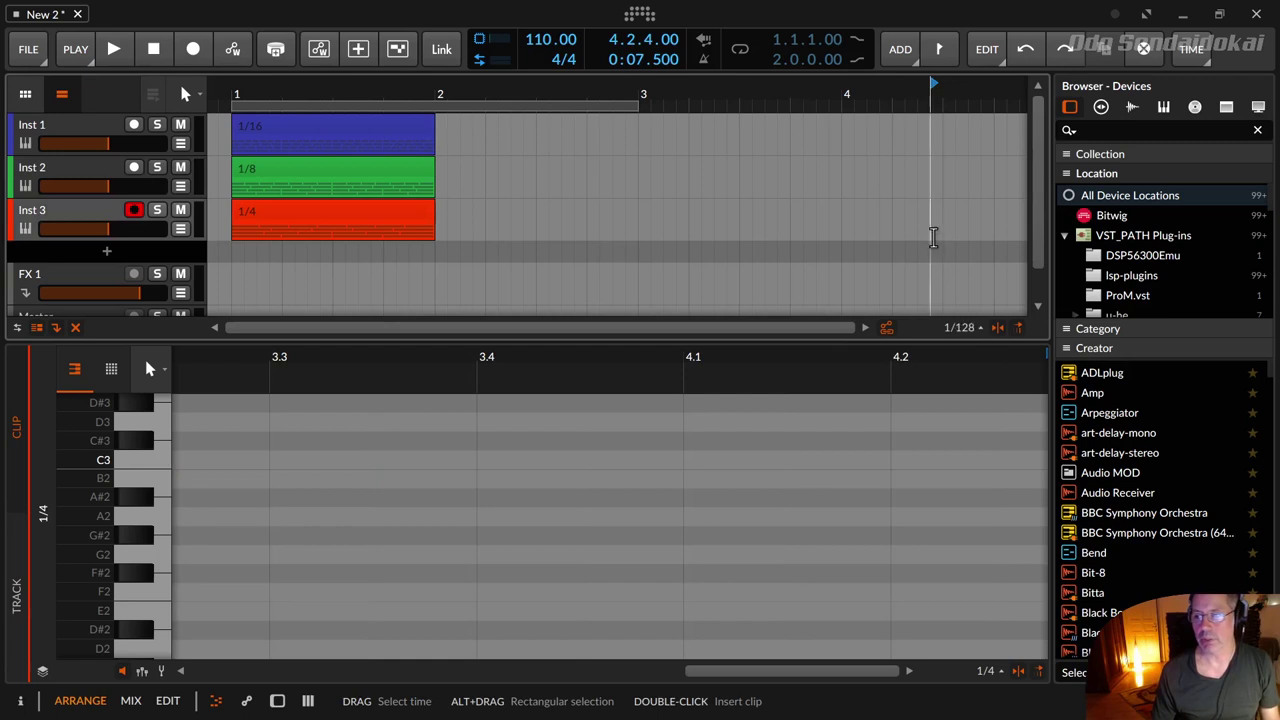
pyautogui.press('.')
pyautogui.press('.')
pyautogui.press('.')
pyautogui.press('.')
pyautogui.press('.')
pyautogui.press('.')
pyautogui.press('.')
pyautogui.press(',')
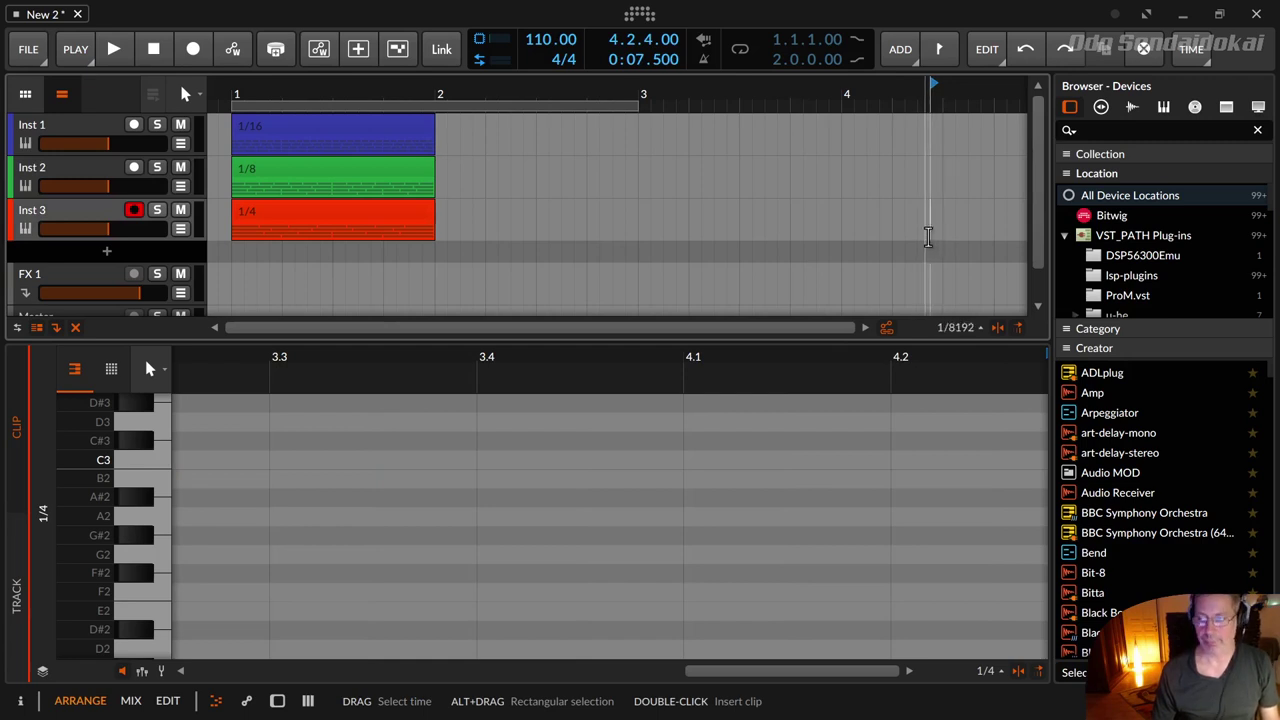
# Coarsen the arranger grid to 32/1
pyautogui.press(',')
pyautogui.press(',')
pyautogui.press(',')
pyautogui.press(',')
pyautogui.press(',')
pyautogui.press(',')
pyautogui.press(',')
pyautogui.press(',')
pyautogui.press(',')
pyautogui.press(',')
pyautogui.press(',')
pyautogui.press(',')
pyautogui.press(',')
pyautogui.press(',')
pyautogui.press(',')
pyautogui.press(',')
pyautogui.press(',')
pyautogui.press(',')
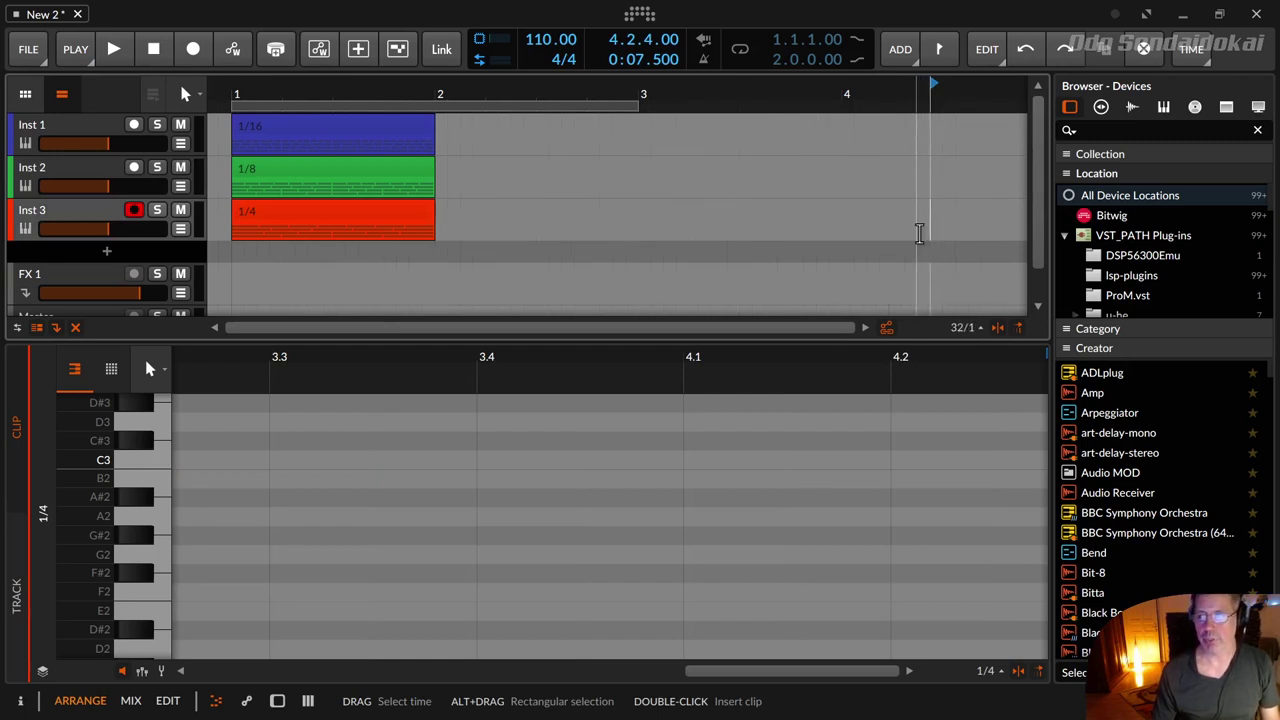
# Set the arranger grid back to 1/16
pyautogui.press('.')
pyautogui.press('.')
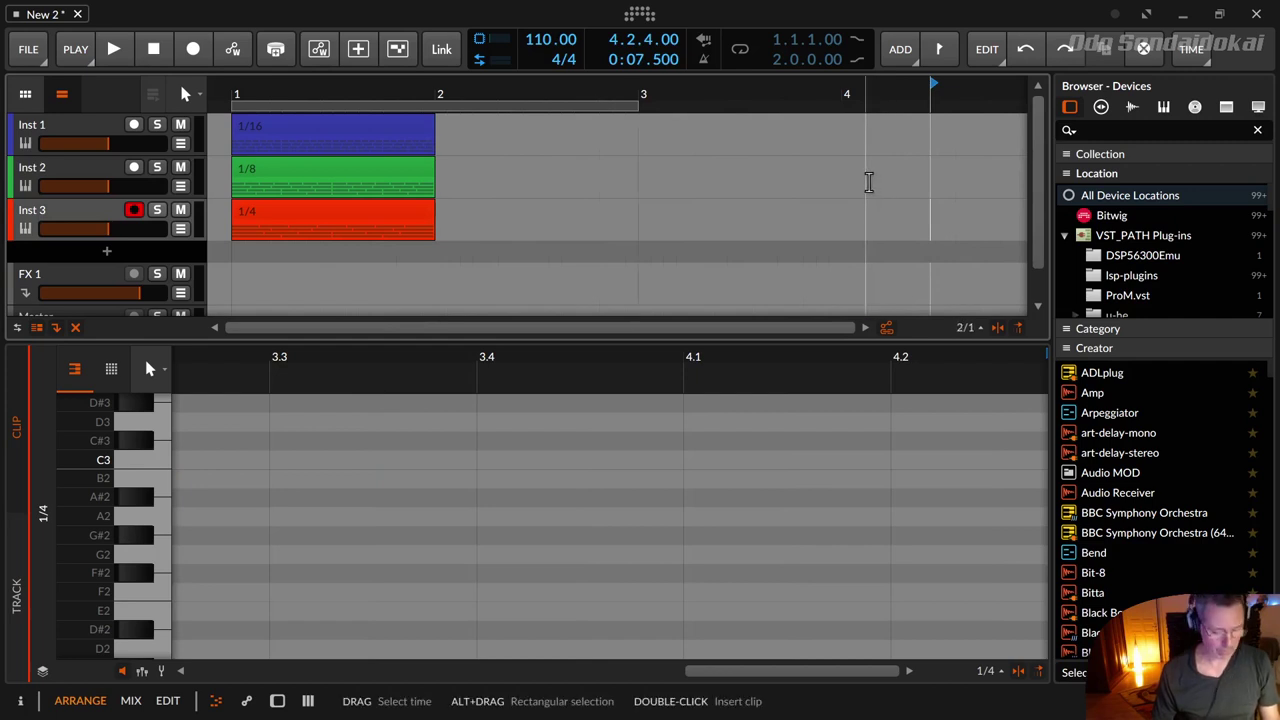
pyautogui.press('.')
pyautogui.press('.')
pyautogui.press('.')
pyautogui.press('.')
pyautogui.press('.')
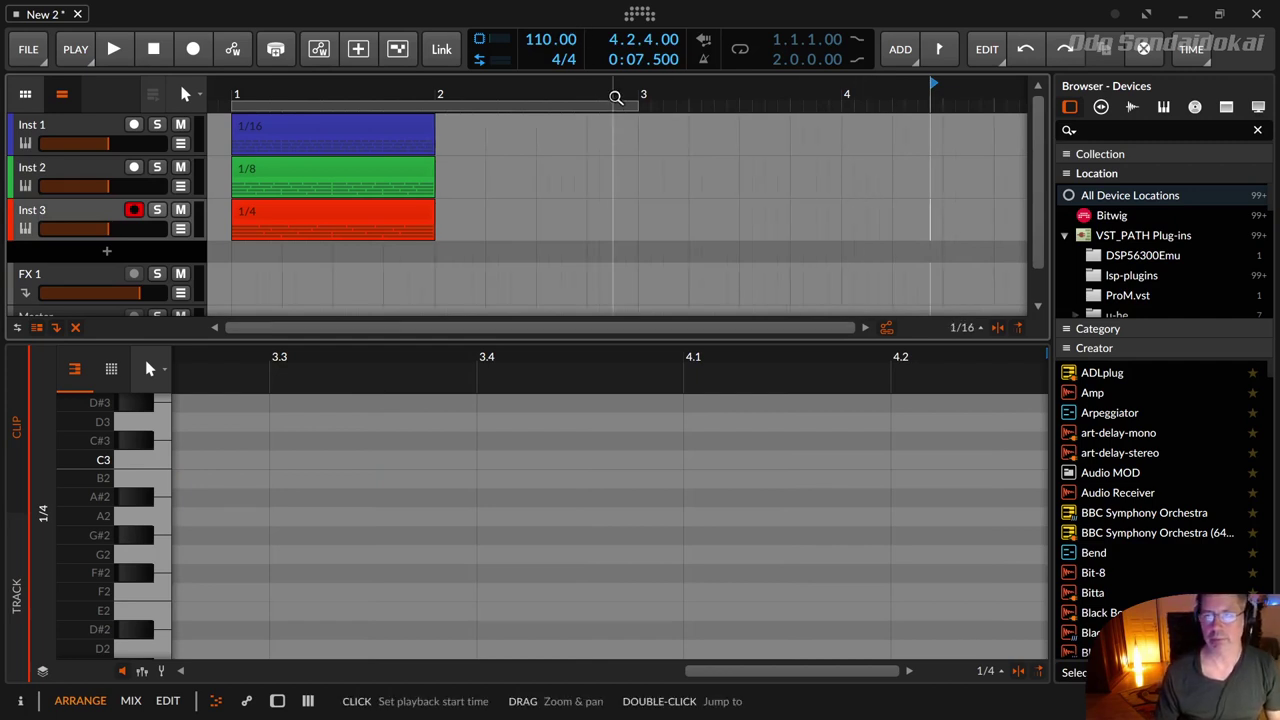
# Switch the arranger grid between 1/8 and 1/16 around bar 2, ending on 1/16
pyautogui.moveTo(612, 94); pyautogui.dragTo(748, 135)
pyautogui.moveTo(464, 94); pyautogui.dragTo(542, 126)
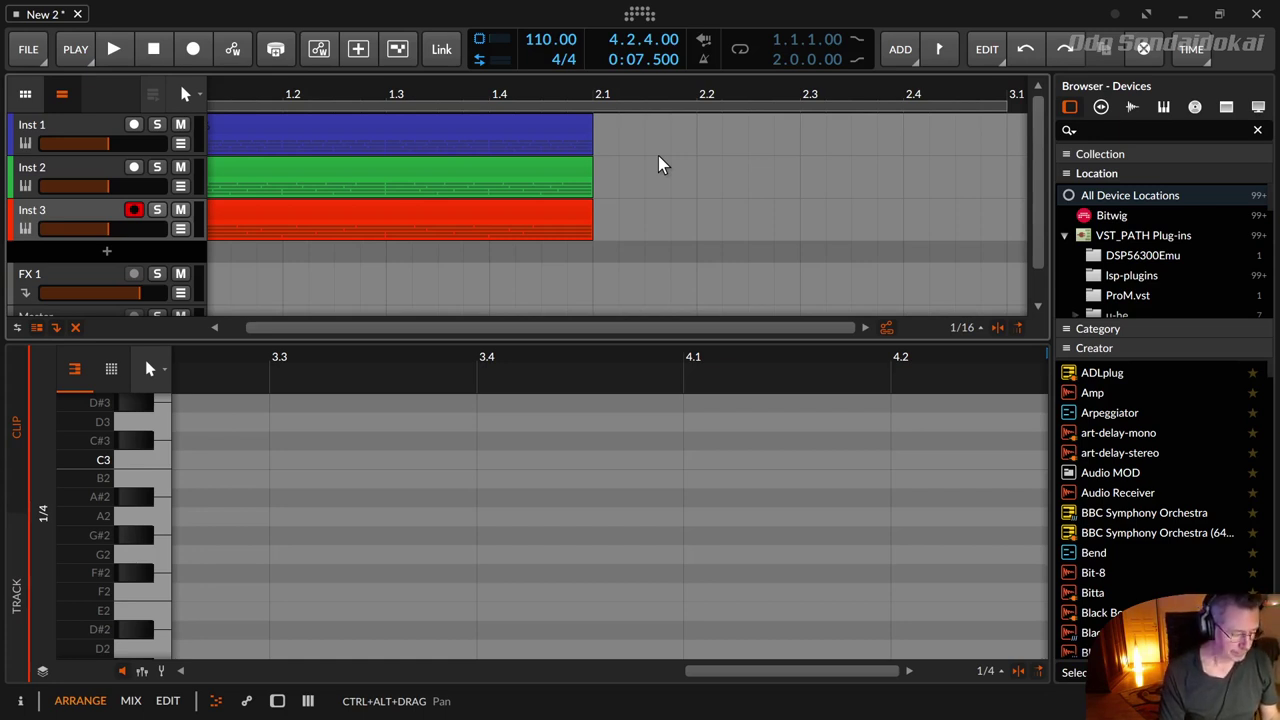
pyautogui.press(',')
pyautogui.press(',')
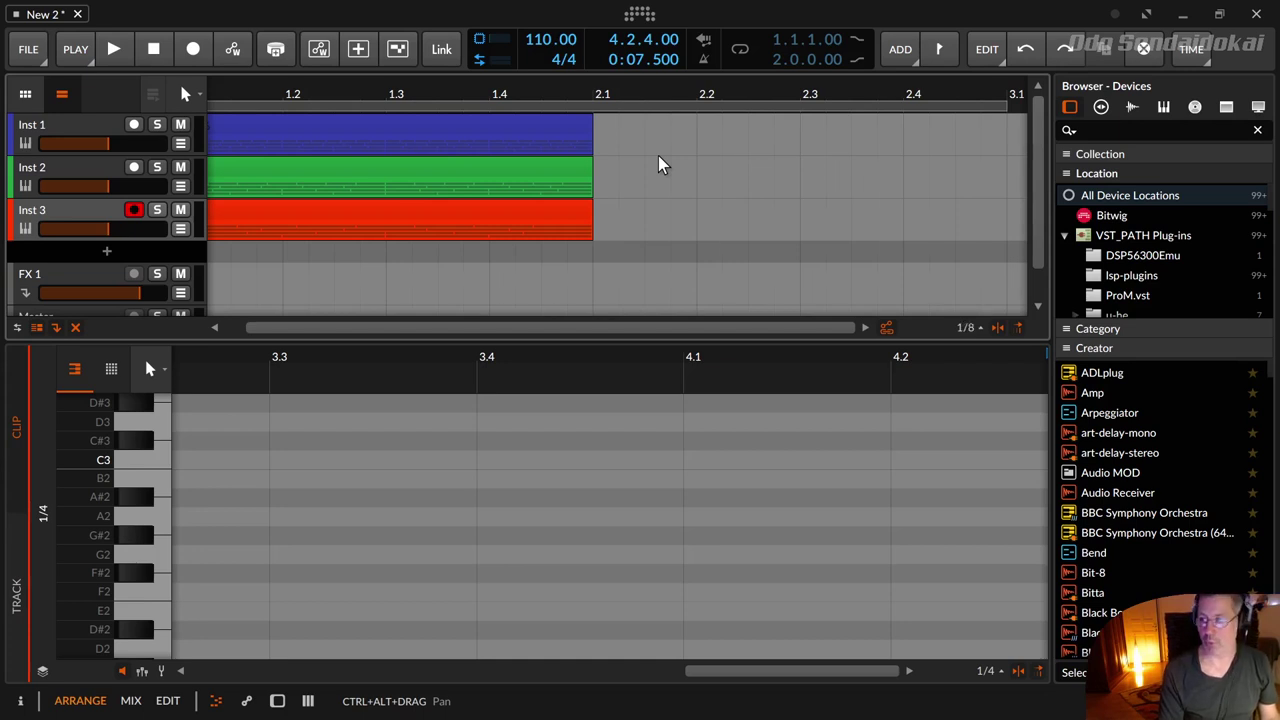
pyautogui.press('.')
pyautogui.press(',')
pyautogui.press('.')
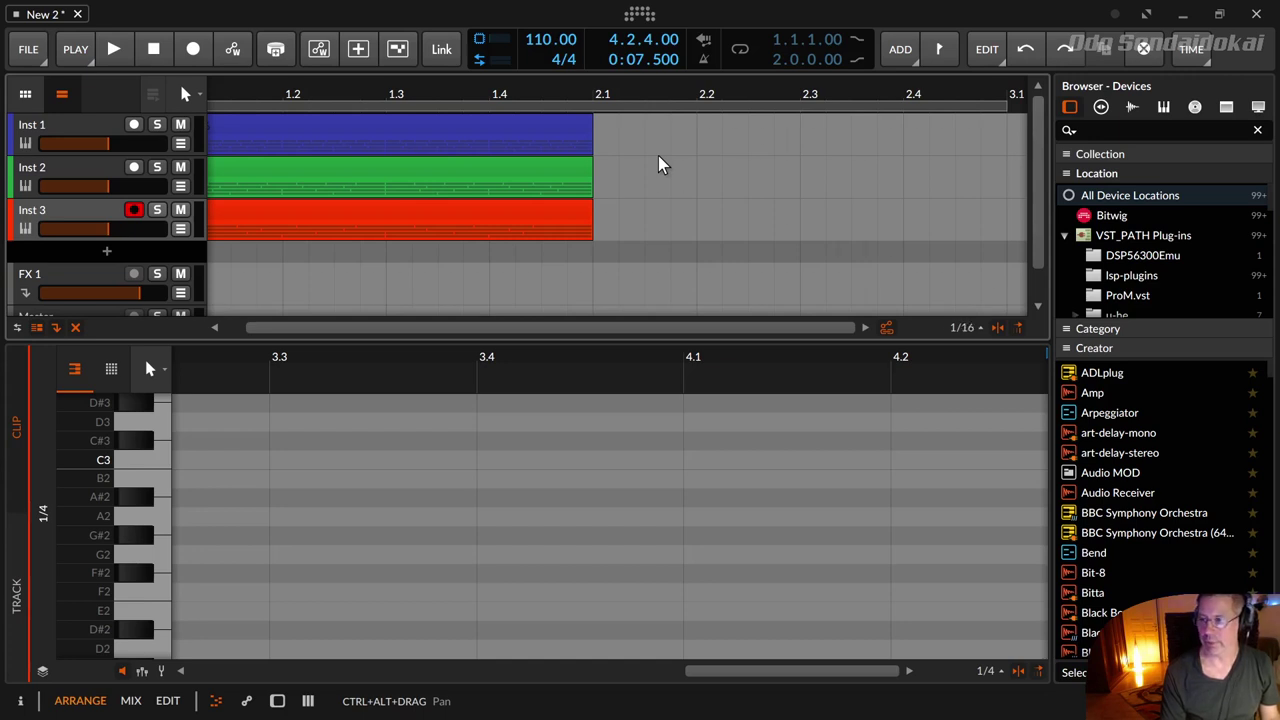
# Try the 3t and 7t subdivisions of the 1/16 arranger grid, returning to straight after each
pyautogui.hotkey('alt', ',')
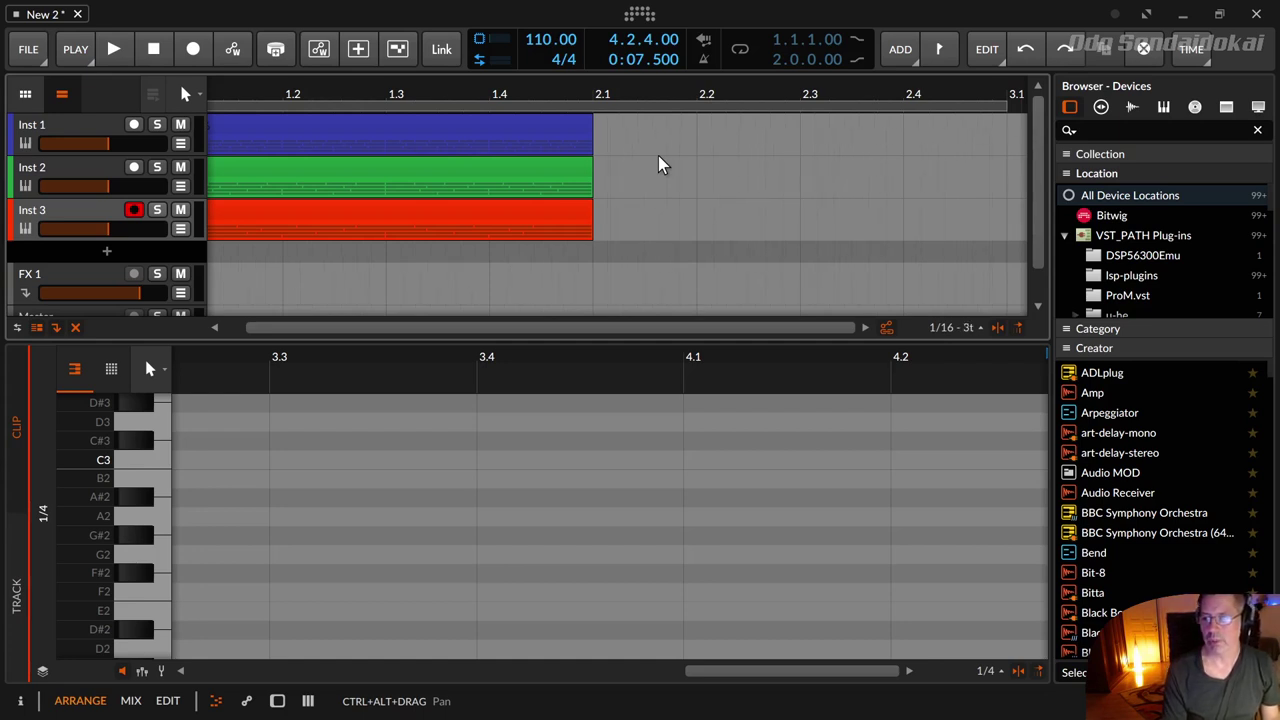
pyautogui.hotkey('alt', ',')
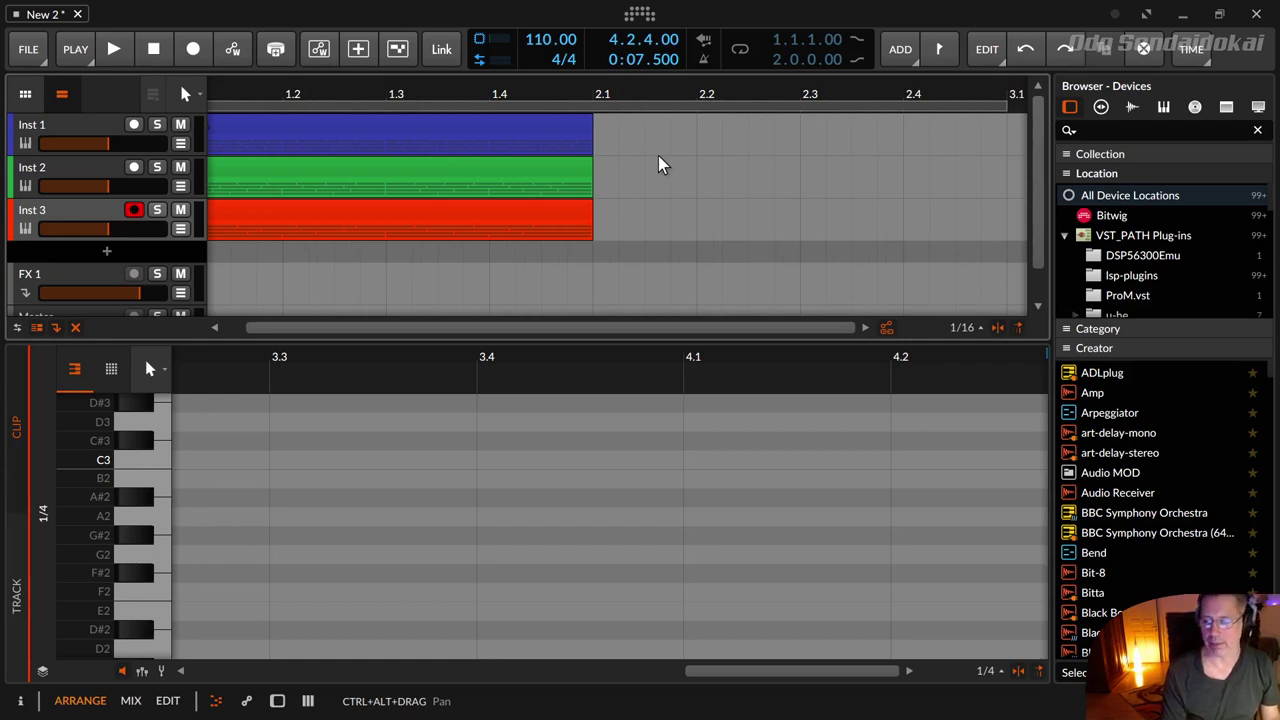
pyautogui.hotkey('alt', ',')
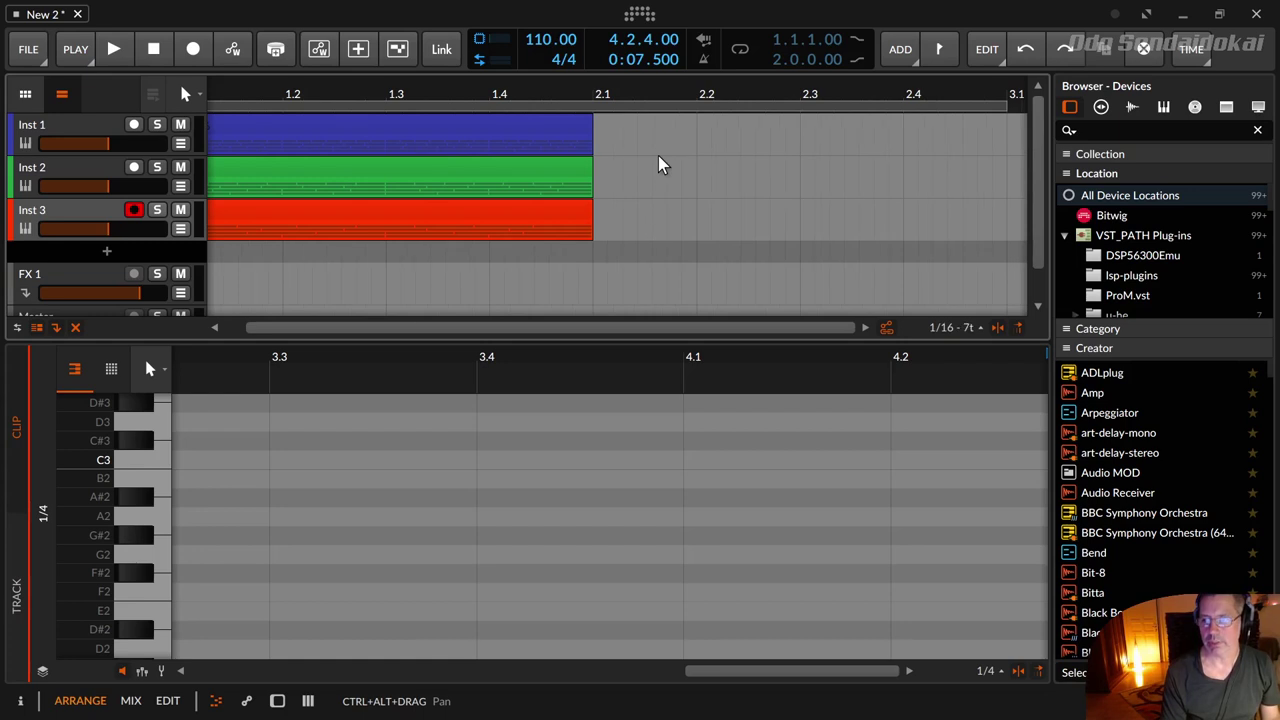
pyautogui.hotkey('alt', ',')
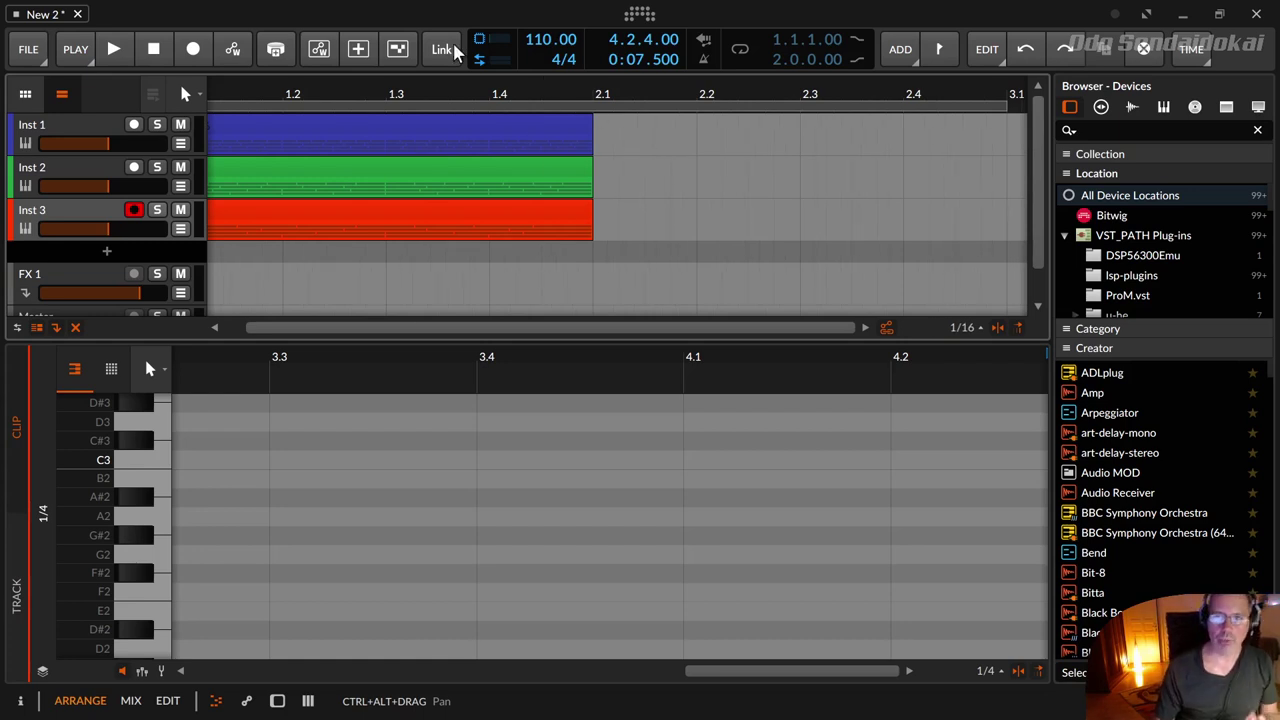
# Open the red 1/4 clip on the Inst 3 track in the note editor
pyautogui.moveTo(437, 93); pyautogui.dragTo(494, 93)
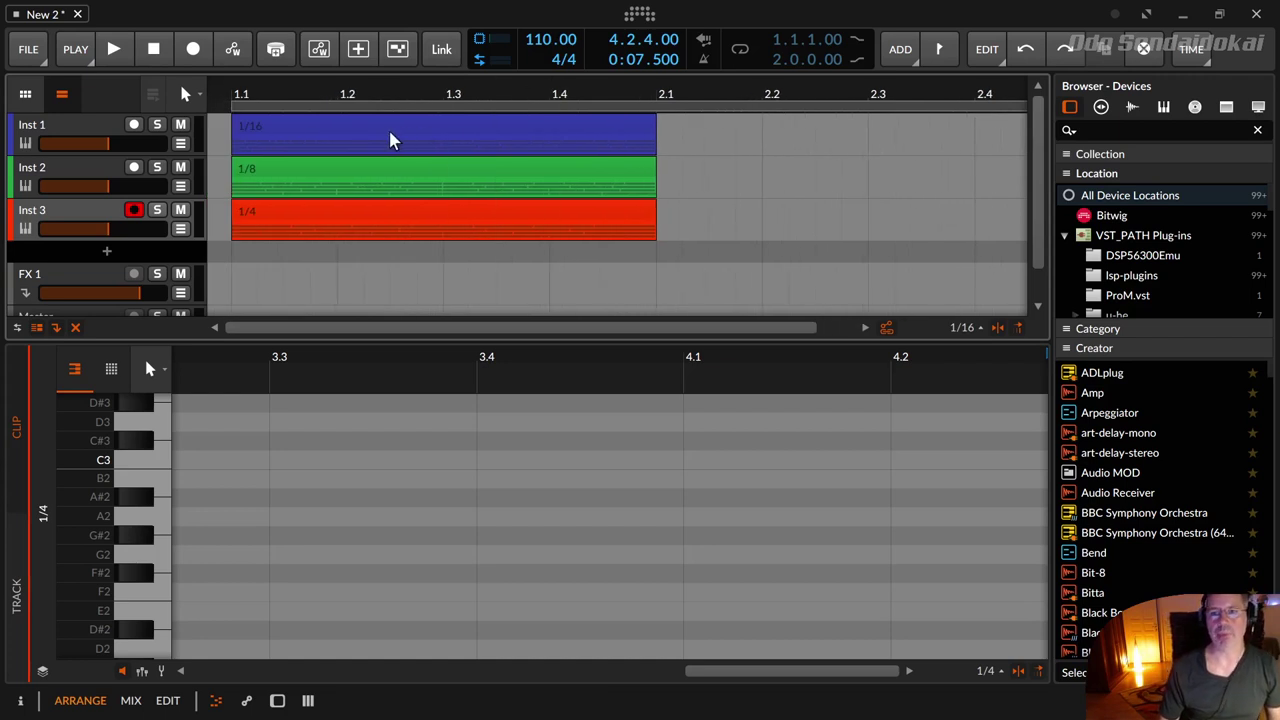
pyautogui.click(327, 214)
pyautogui.doubleClick(325, 214)
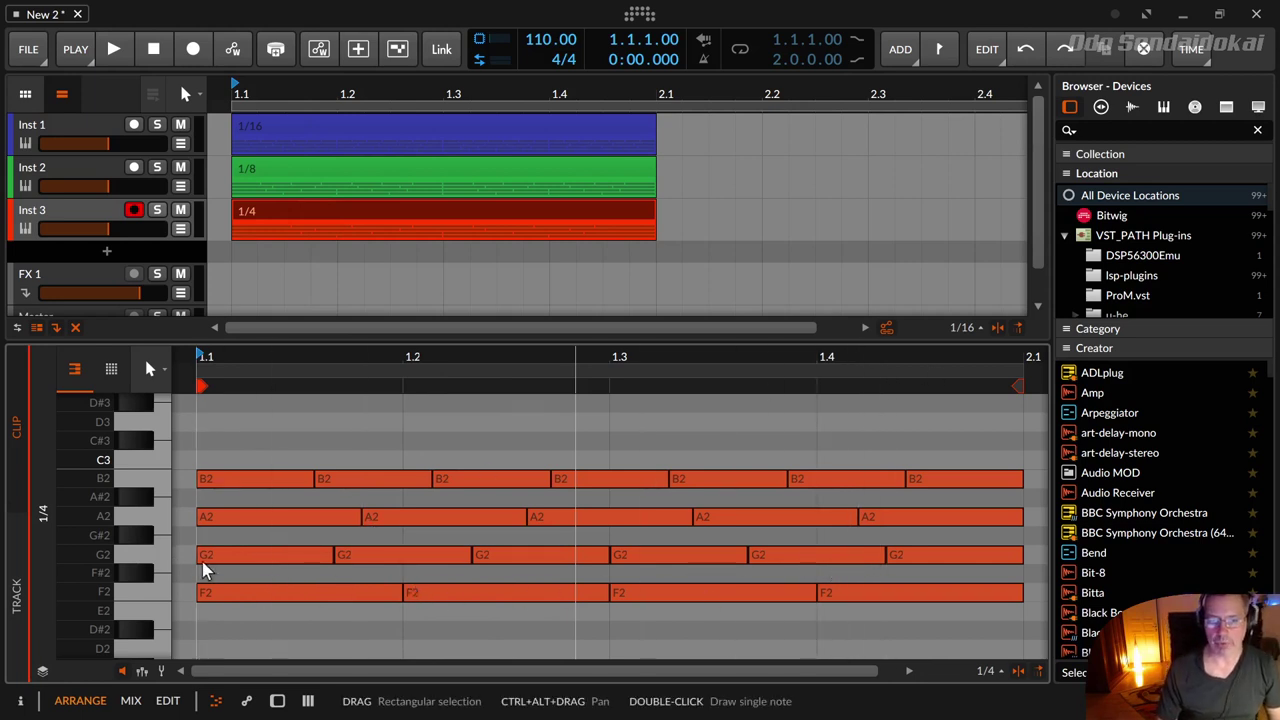
# Select all G2 notes, all A2 notes, and the first B2 note in turn in the 1/4 clip
pyautogui.click(154, 554)
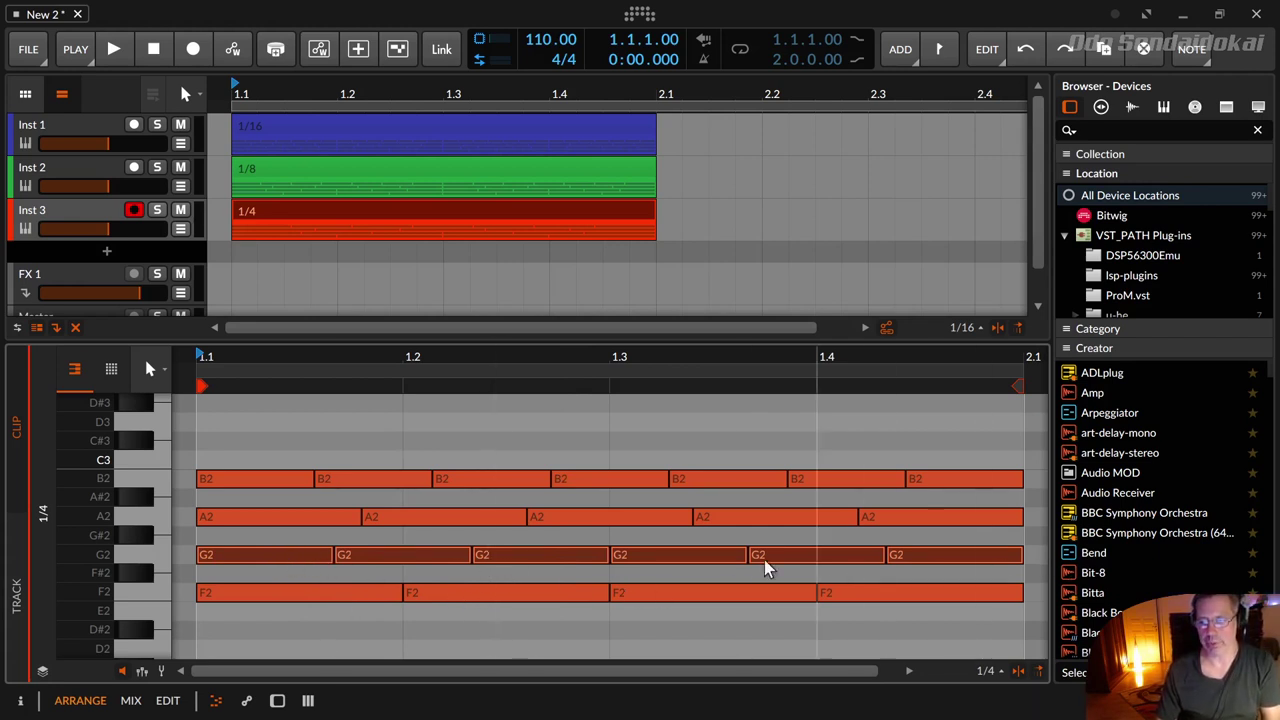
pyautogui.click(170, 518)
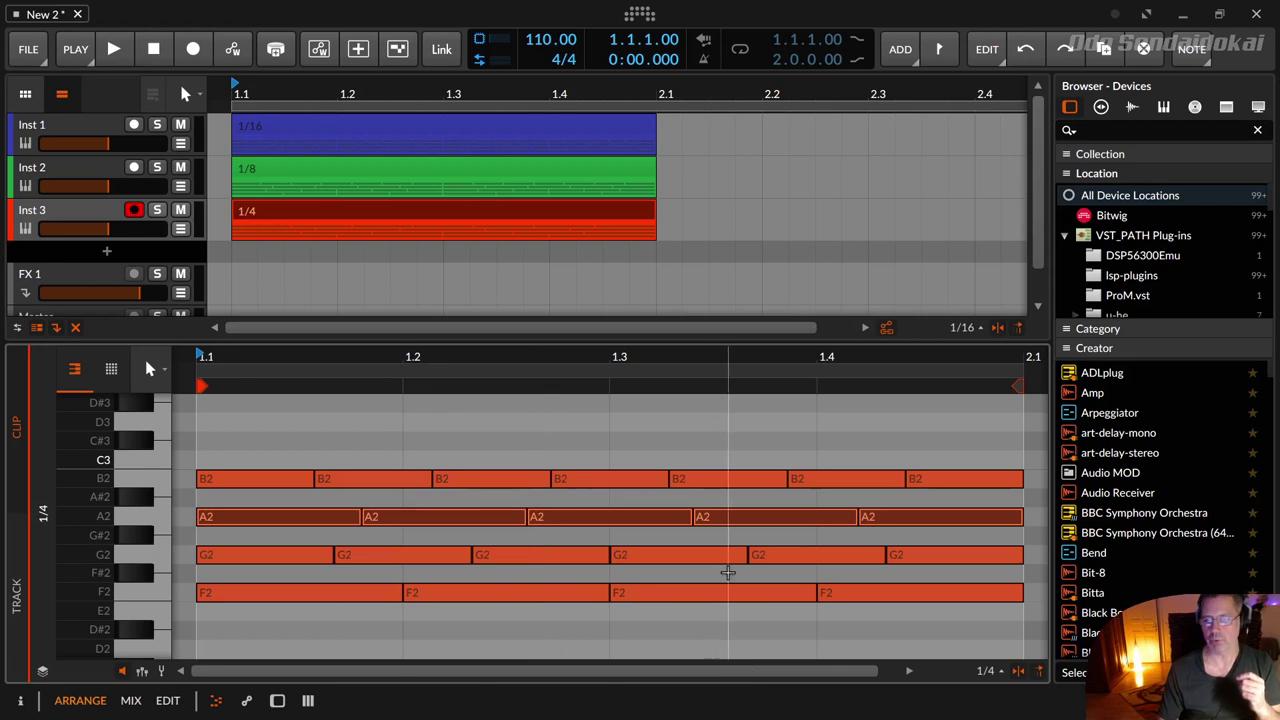
pyautogui.click(288, 480)
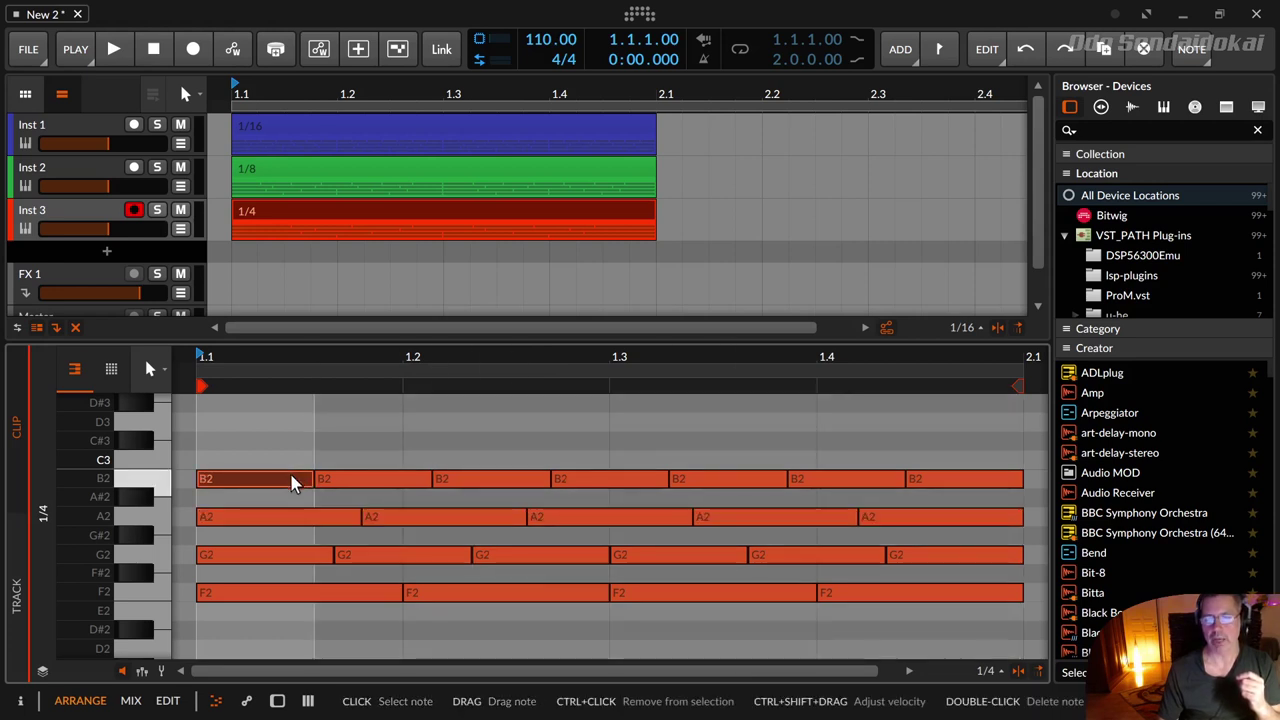
# Select the B2 notes after the first one by one in the 1/4 clip, and finish by selecting all B2 notes
pyautogui.click(380, 482)
pyautogui.click(522, 480)
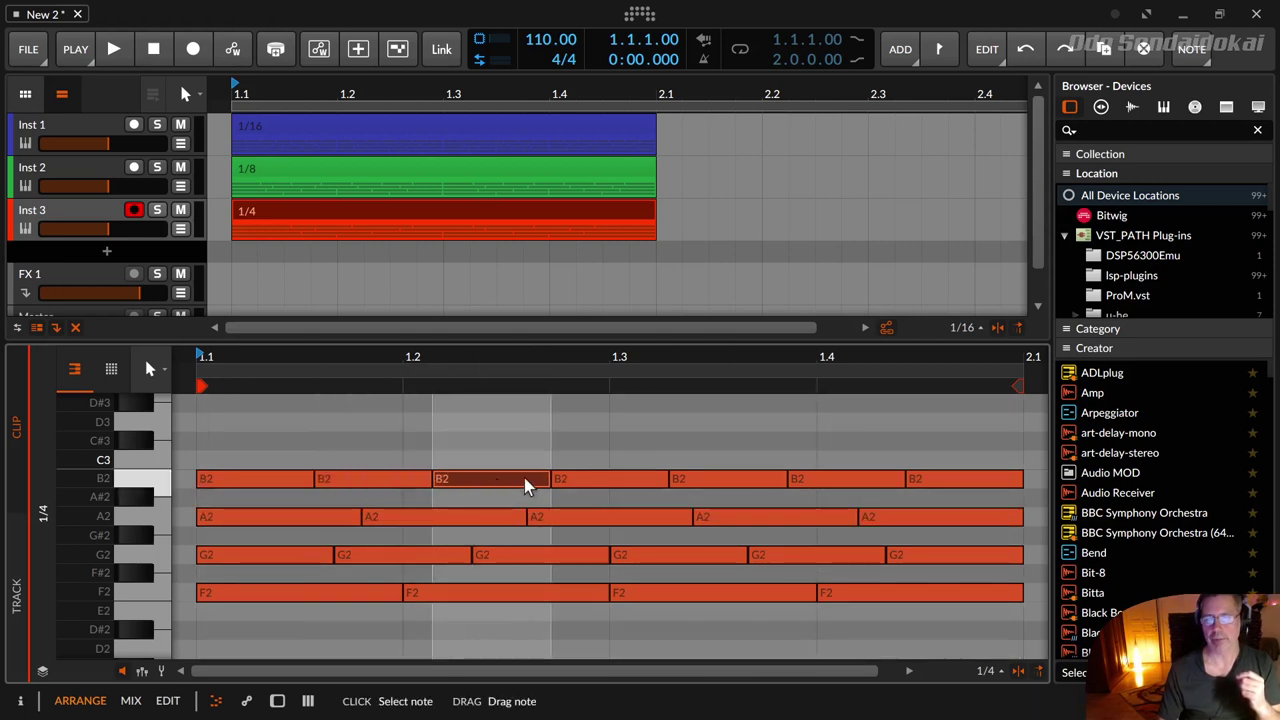
pyautogui.click(600, 480)
pyautogui.click(700, 480)
pyautogui.click(822, 480)
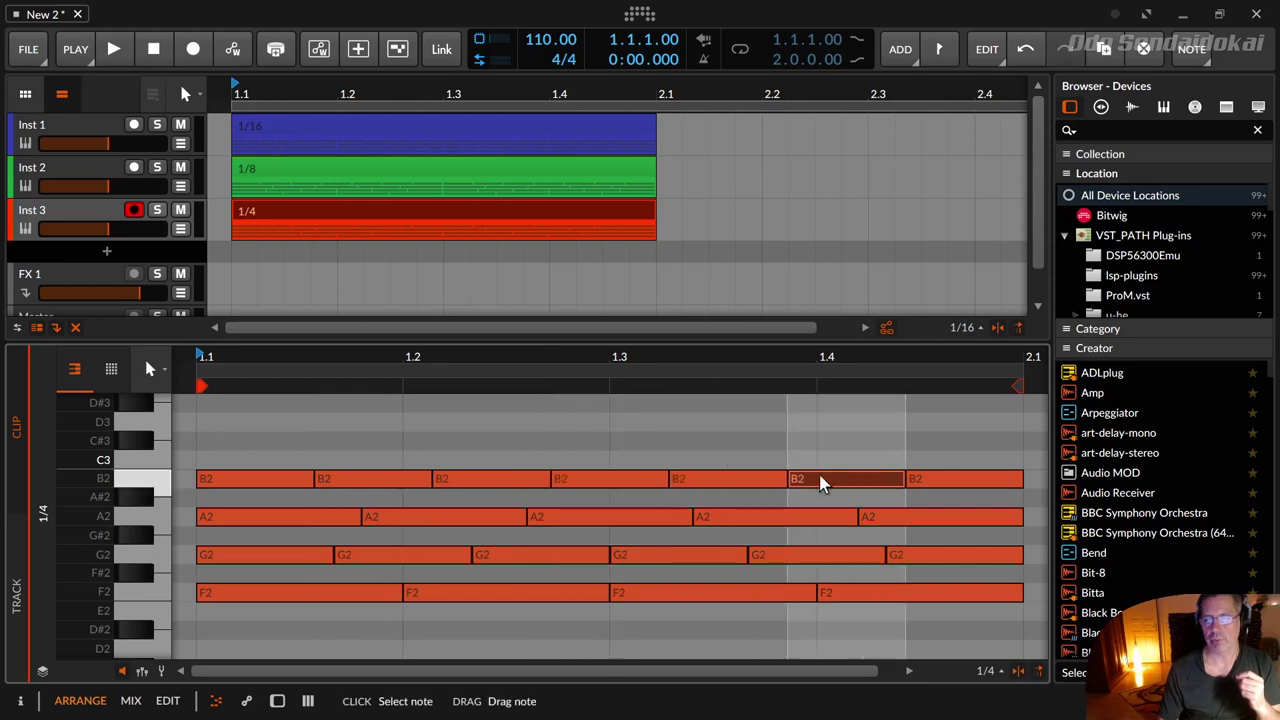
pyautogui.click(945, 479)
pyautogui.click(145, 478)
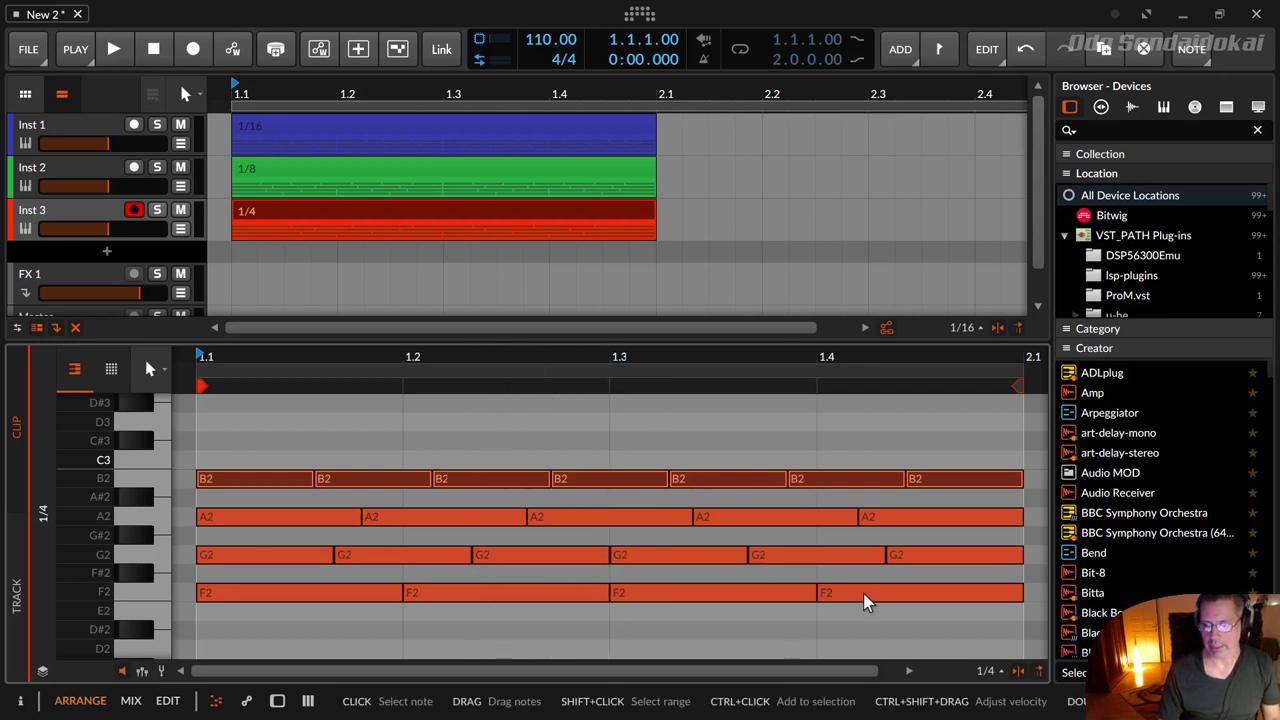
# Switch the 1/4 clip's note grid to 3t and on to 7t, selecting all G2 and all A2 notes in between, and clear the selection
pyautogui.click(961, 643)
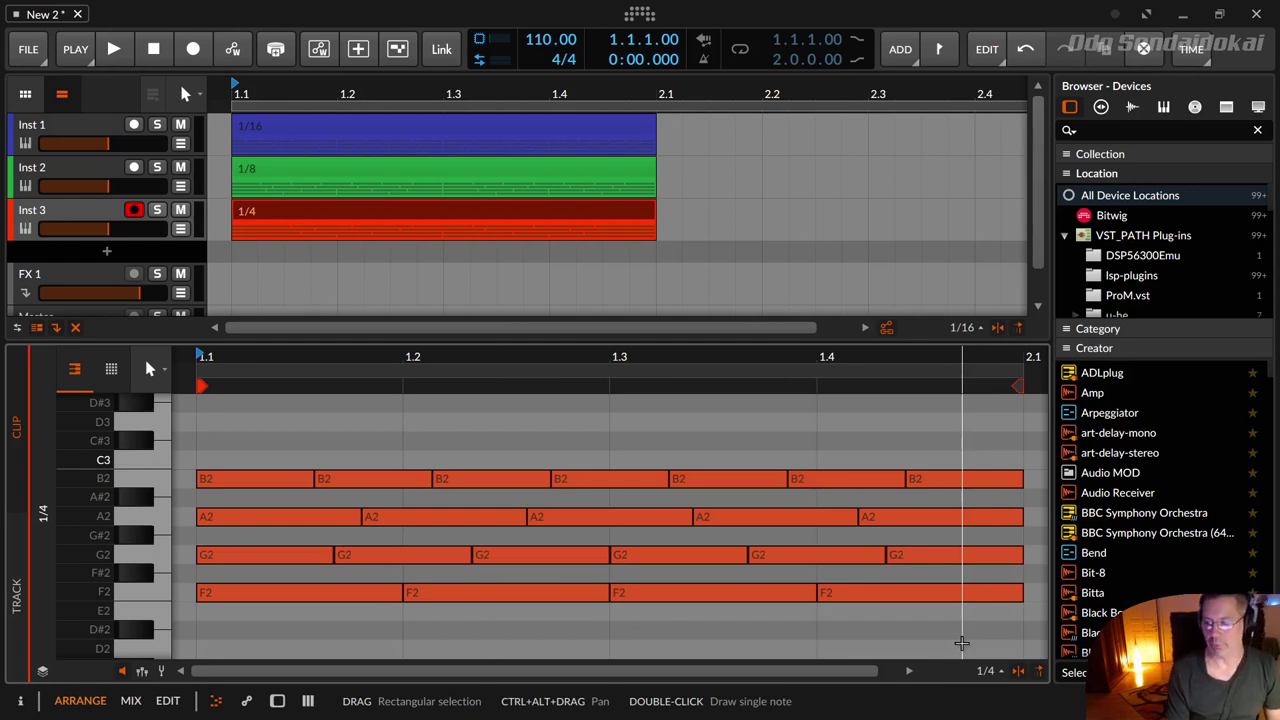
pyautogui.hotkey('alt', '.')
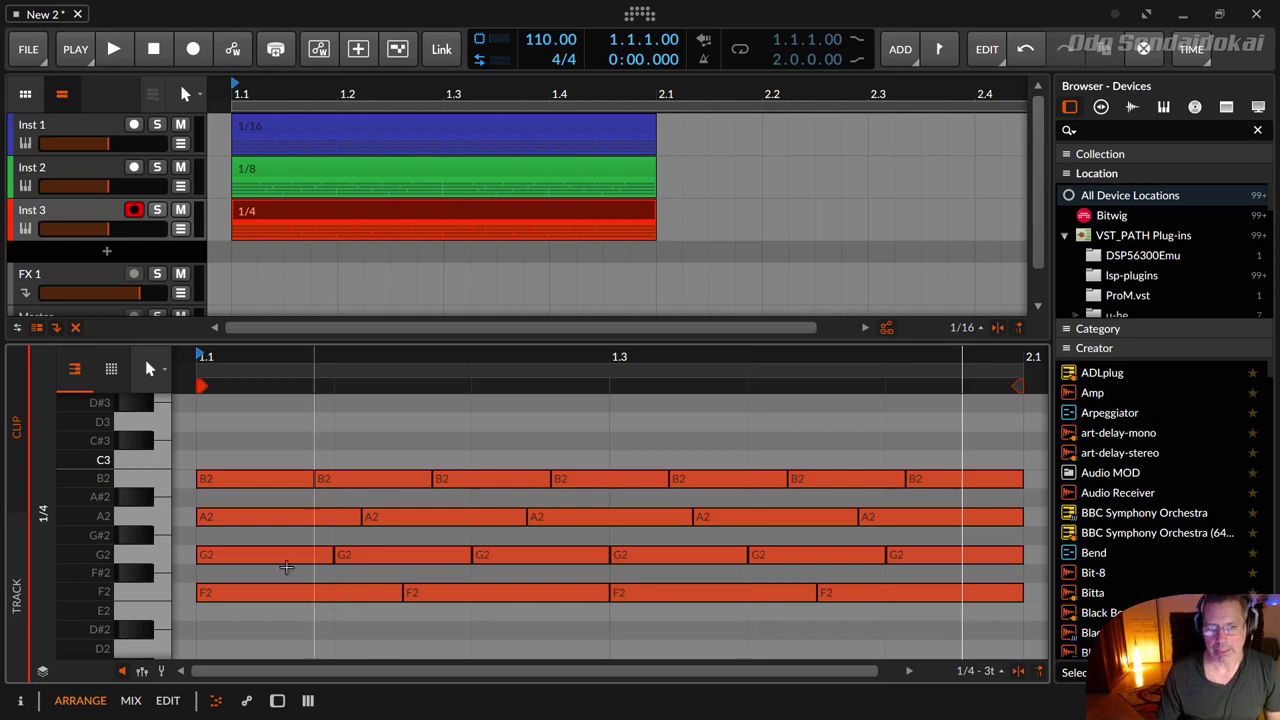
pyautogui.click(145, 557)
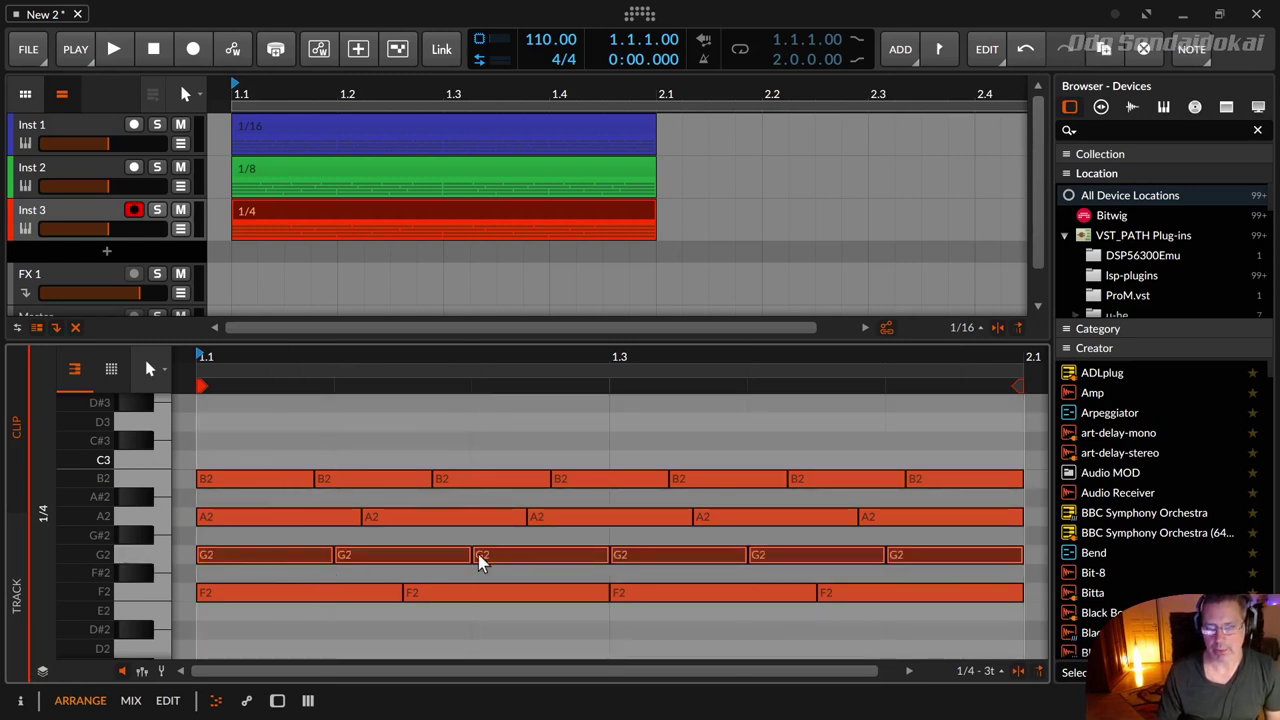
pyautogui.click(170, 523)
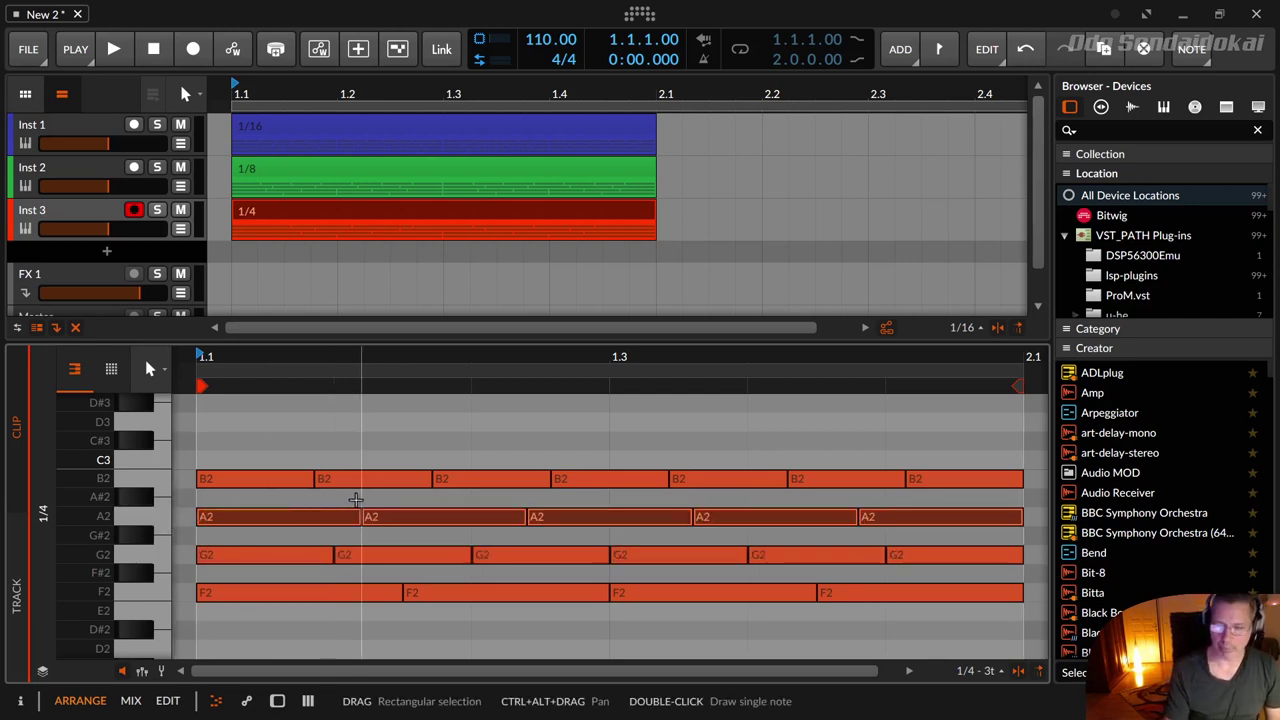
pyautogui.hotkey('alt', '.')
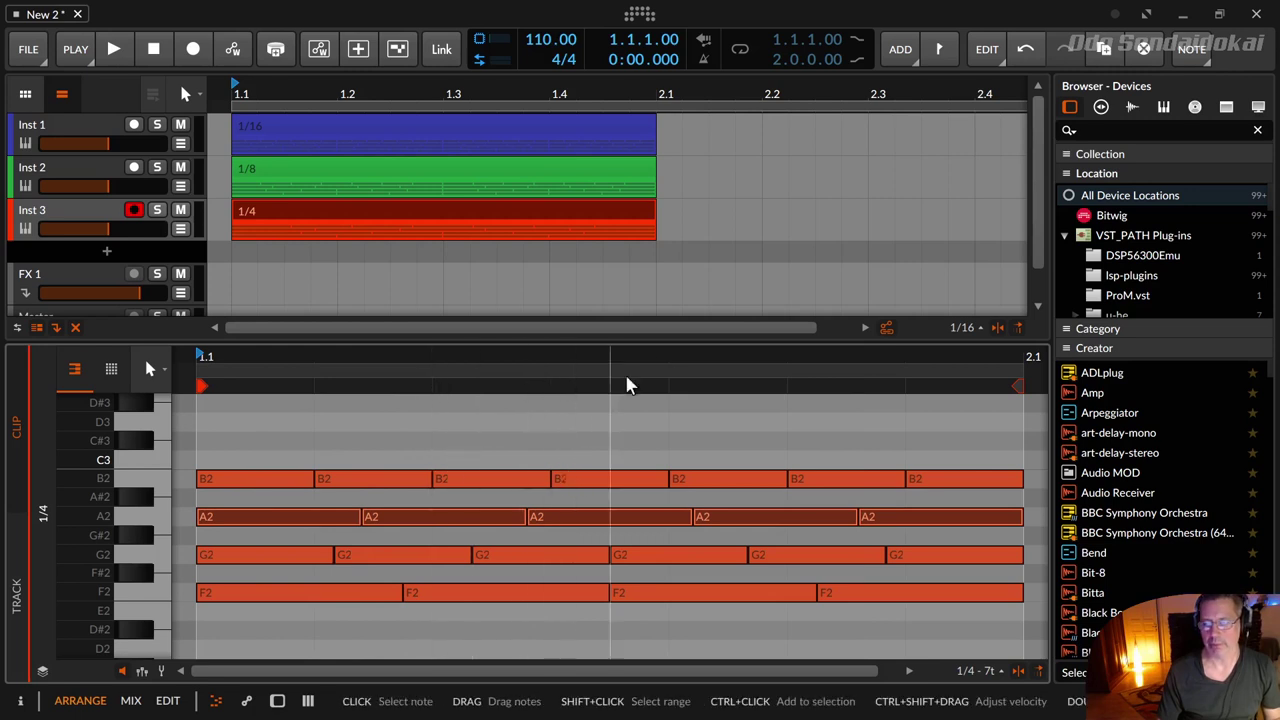
pyautogui.click(447, 435)
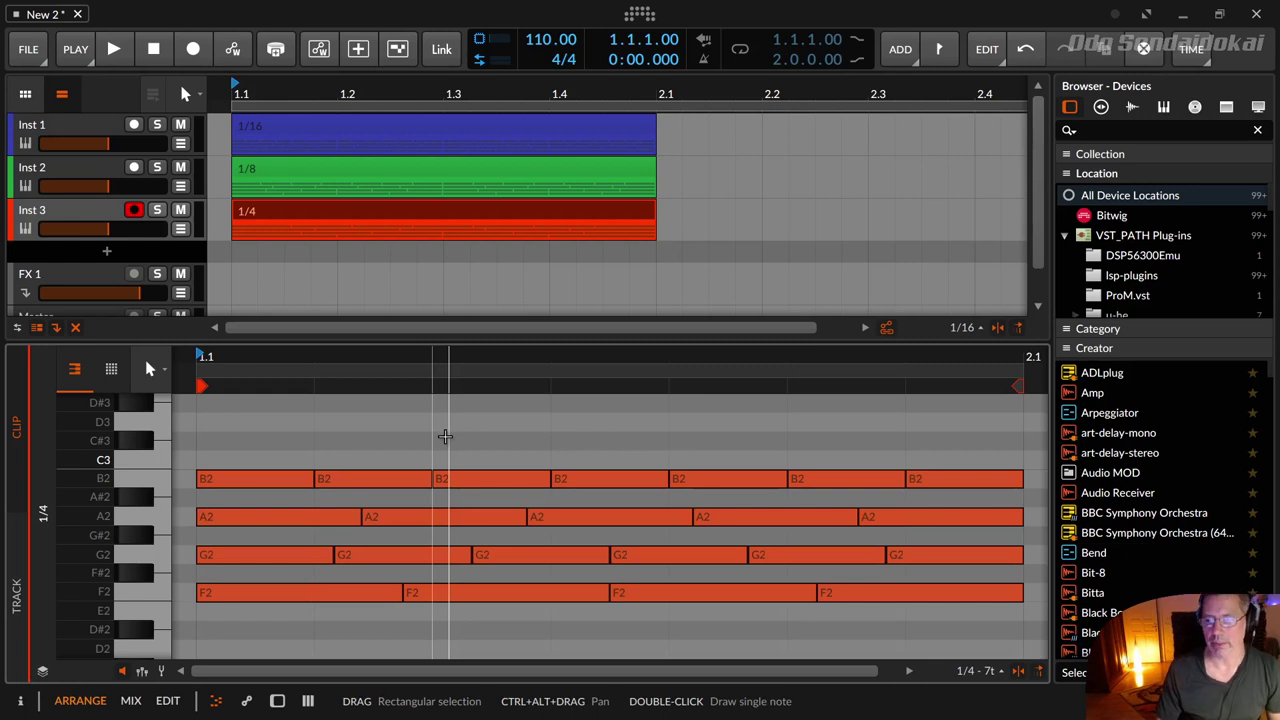
# Show the green 1/8 clip and the blue 1/16 clip in turn in the note editor
pyautogui.click(287, 177)
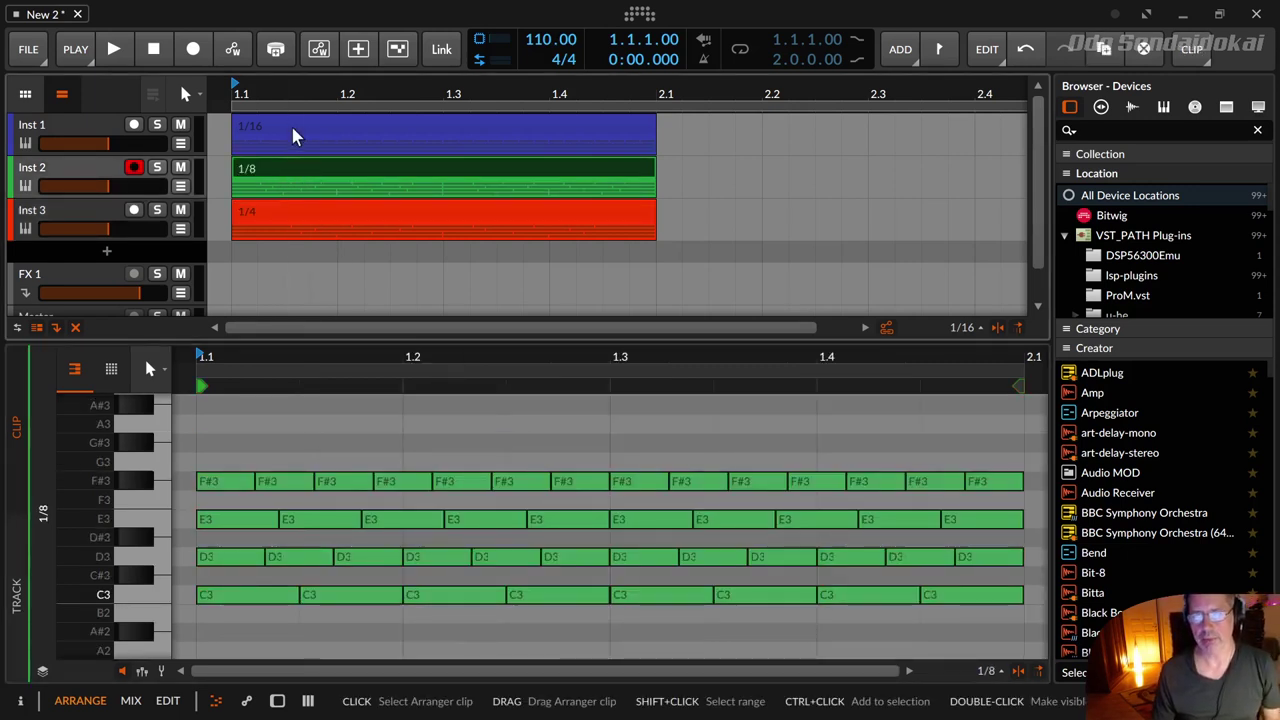
pyautogui.click(292, 134)
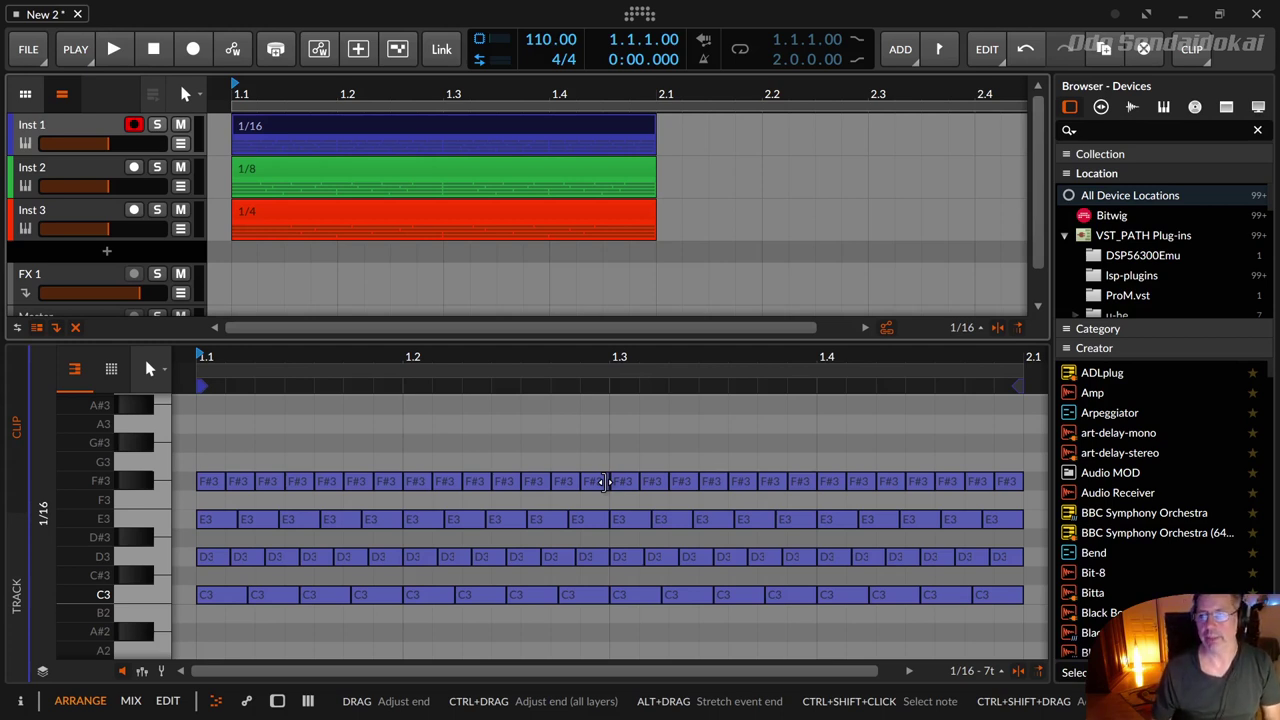
# Set the arranger's grid resolution to 1/2 and close the snap settings
pyautogui.click(966, 329)
pyautogui.moveTo(955, 148); pyautogui.dragTo(955, 125)
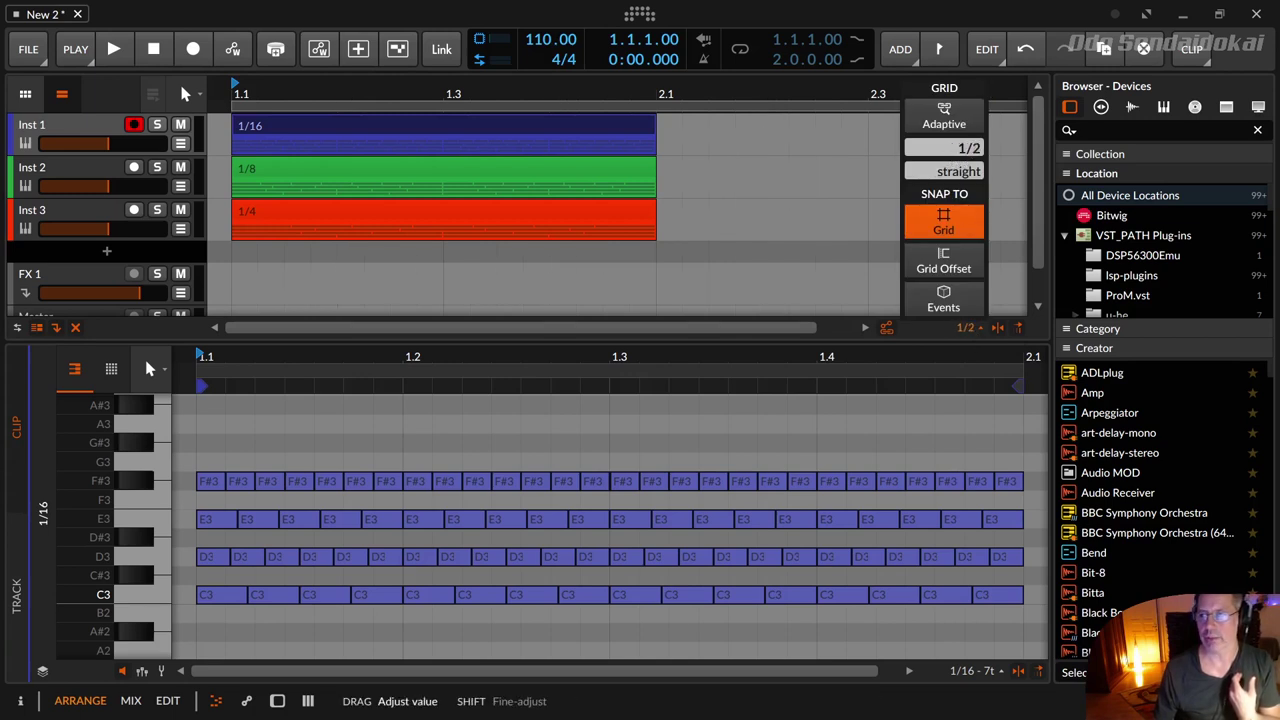
pyautogui.click(966, 328)
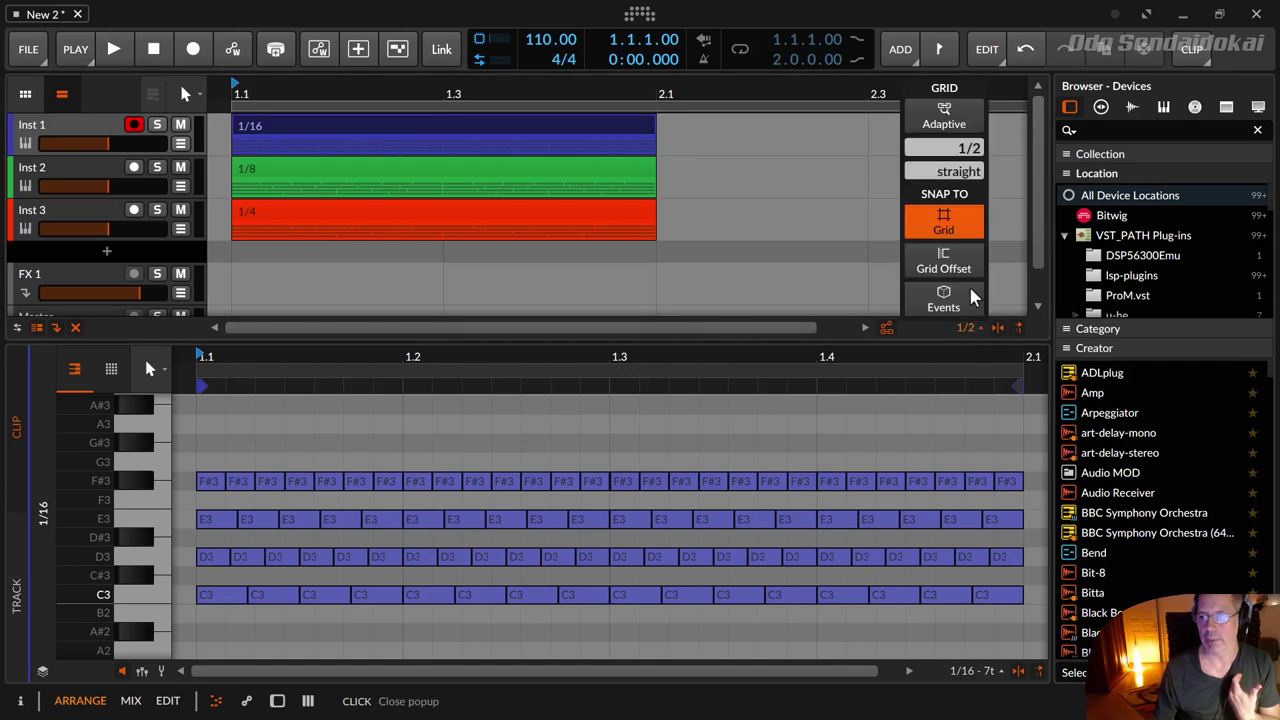
pyautogui.click(966, 330)
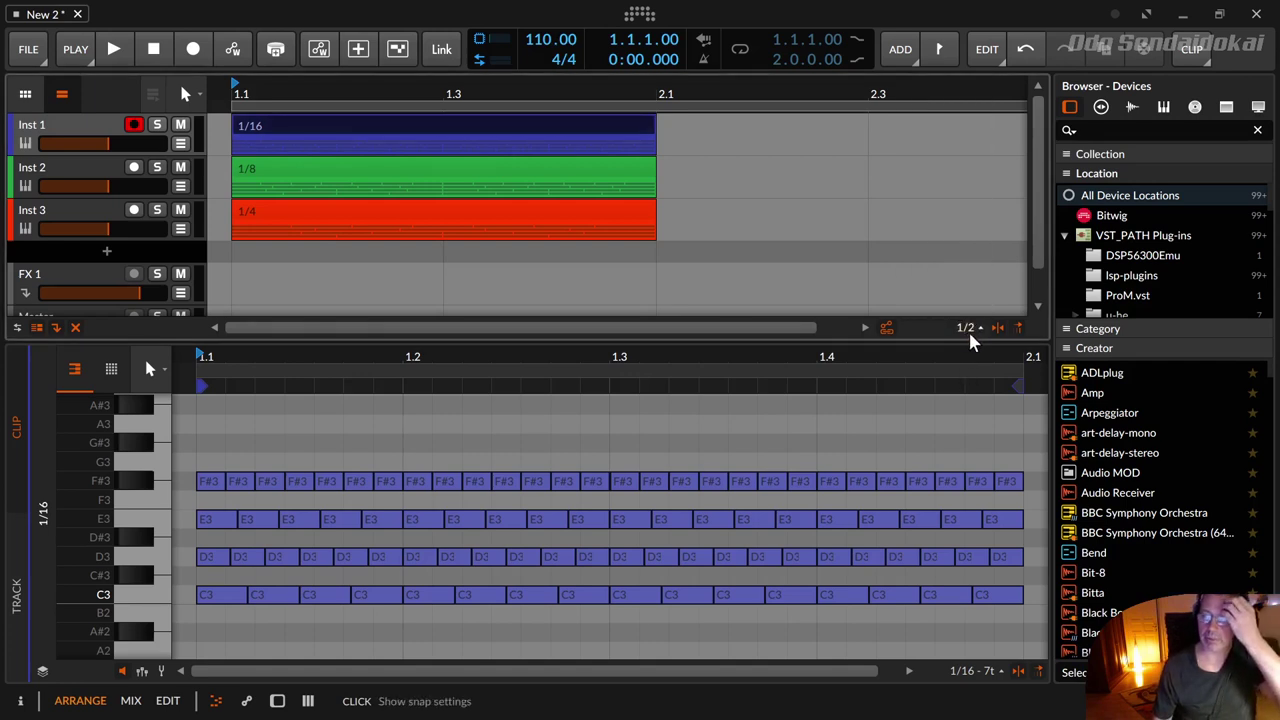